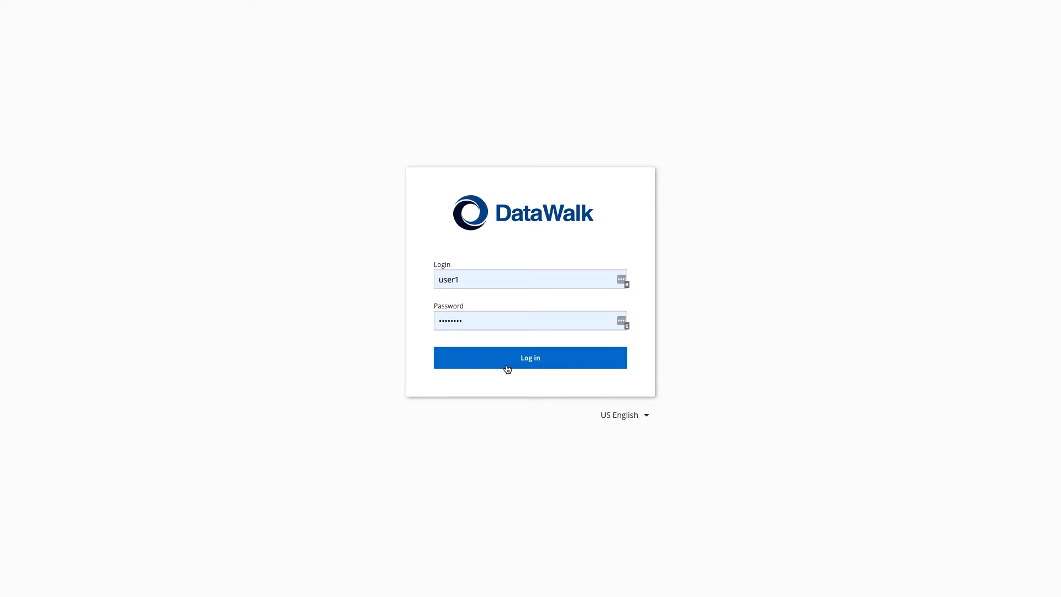
- Log in with the prefilled account credentials and decline the password manager's offer to update the saved password
{"action": "left_click", "coordinate": [506, 368]}
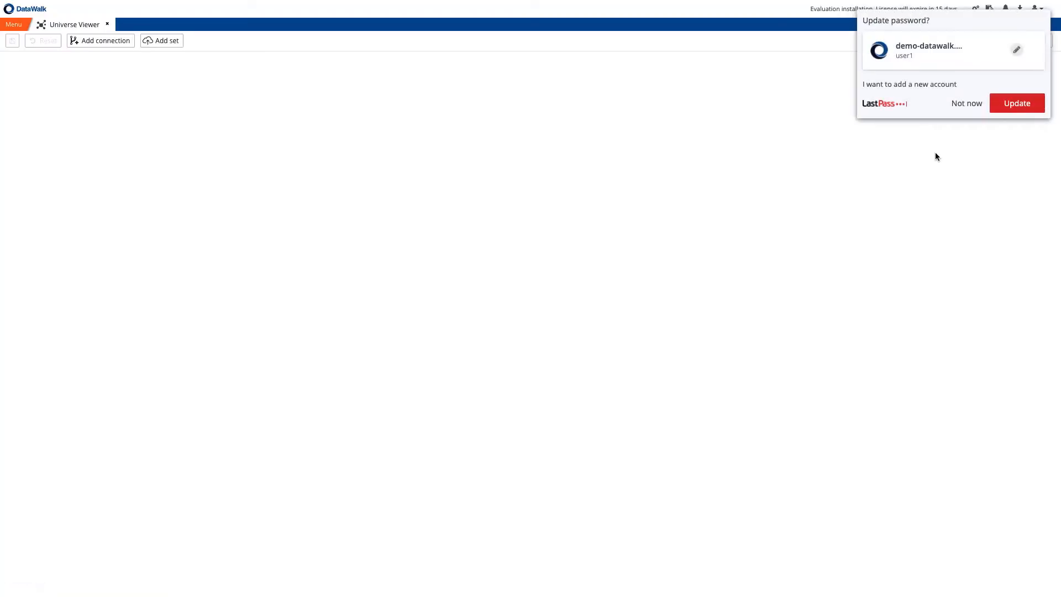
{"action": "left_click", "coordinate": [957, 104]}
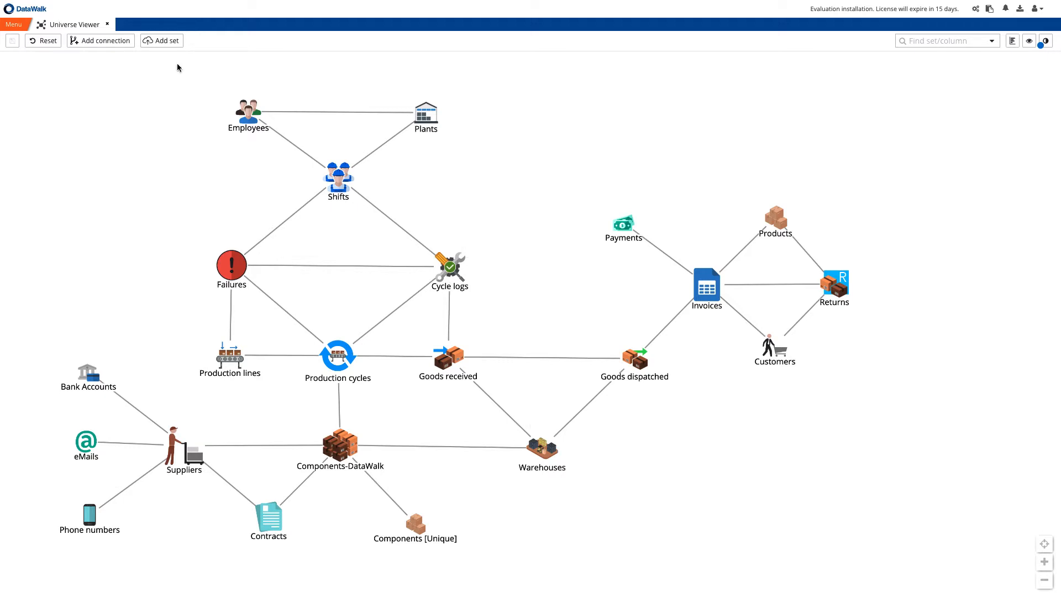
- View the options for adding a new set and return to the universe graph
{"action": "left_click", "coordinate": [165, 40]}
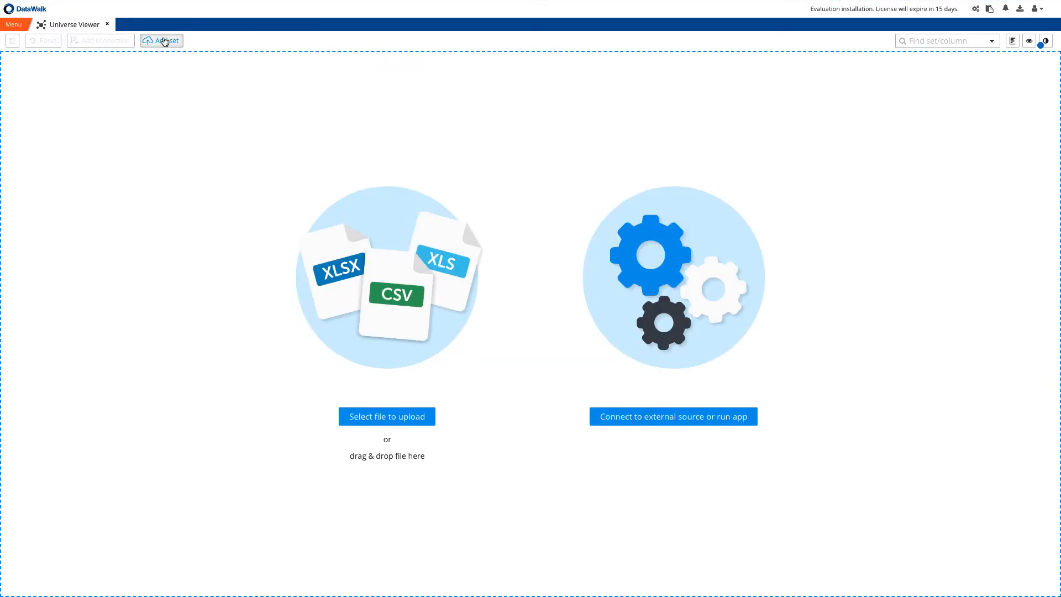
{"action": "left_click", "coordinate": [164, 42]}
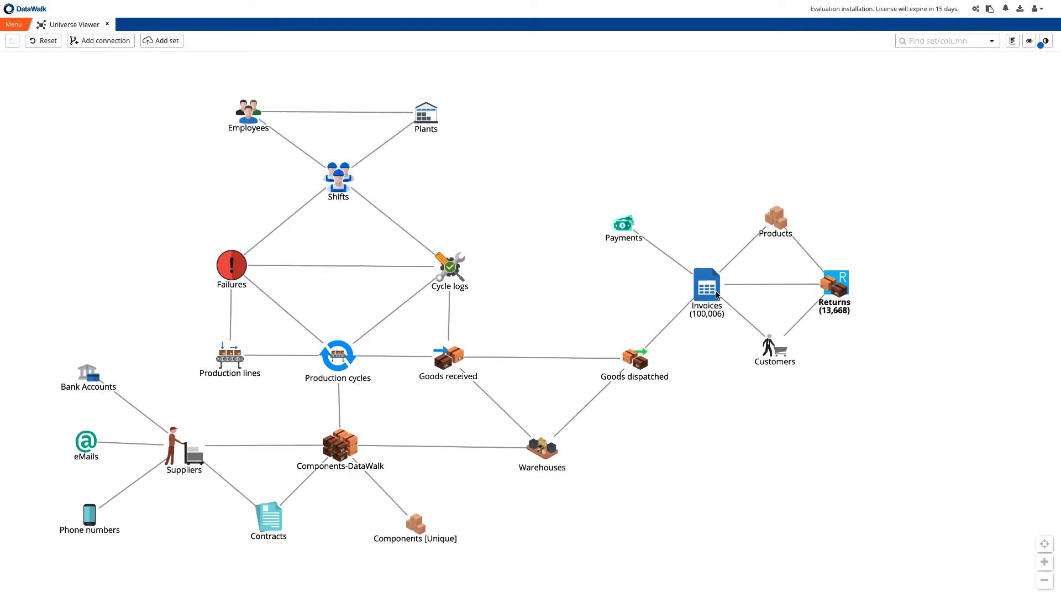
- Make Returns the main set and inspect the rules of its Invoice no connection to Invoices
{"action": "left_click", "coordinate": [837, 286]}
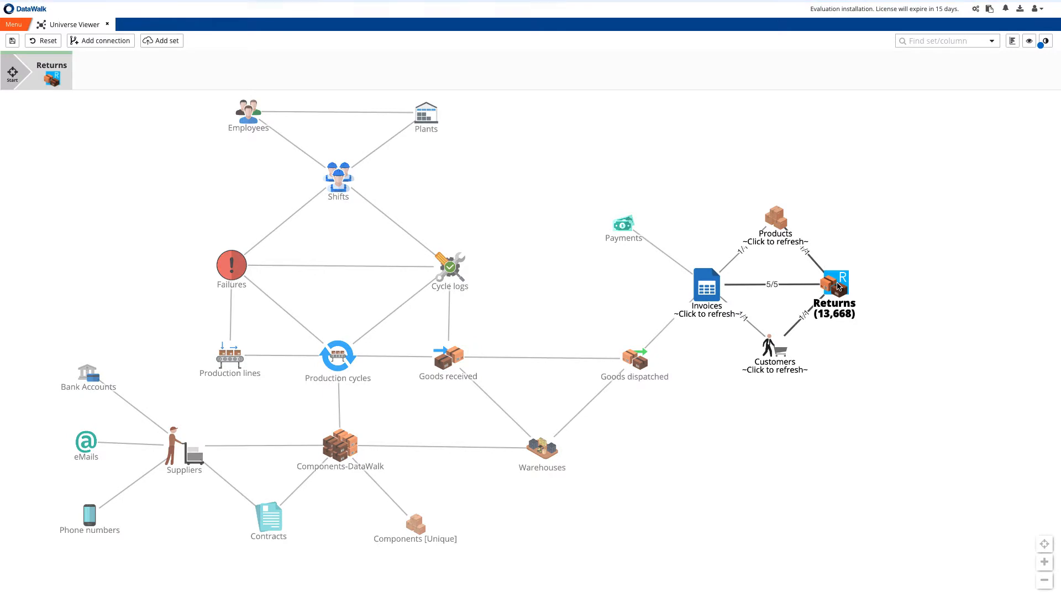
{"action": "left_click", "coordinate": [792, 287]}
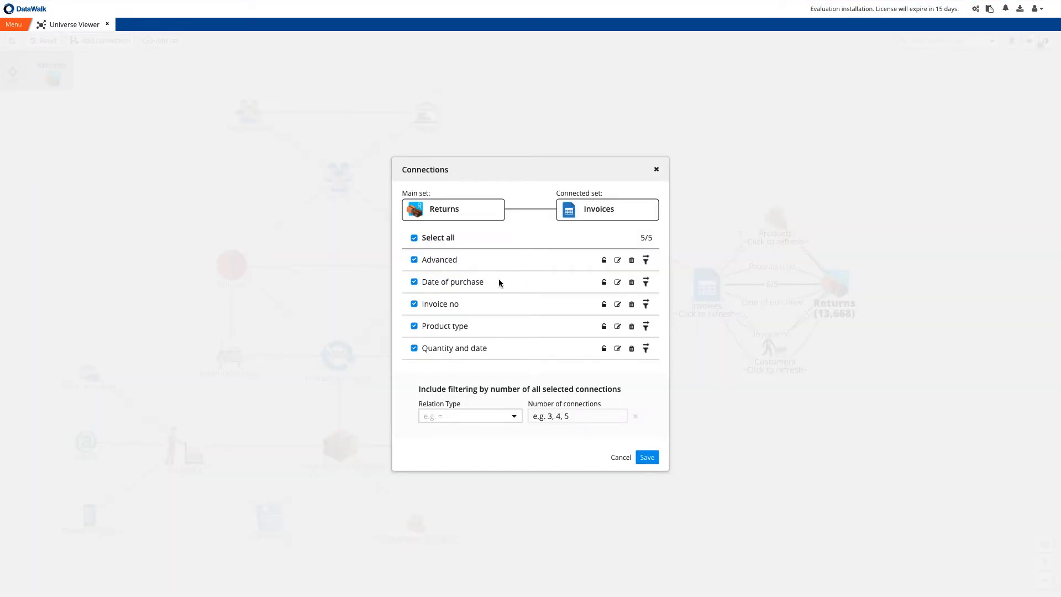
{"action": "left_click", "coordinate": [617, 305]}
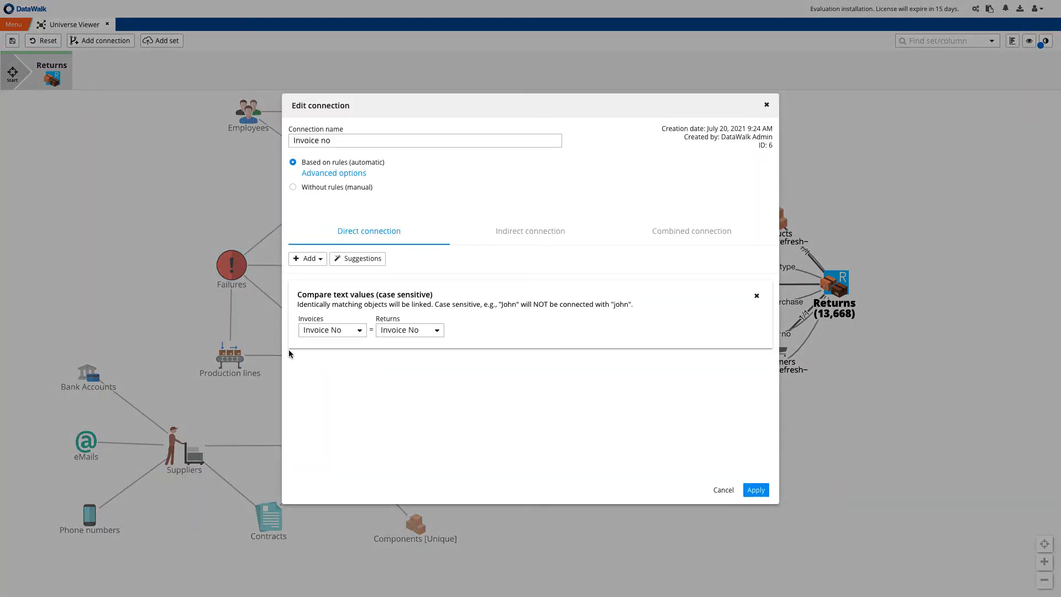
{"action": "left_click", "coordinate": [766, 105]}
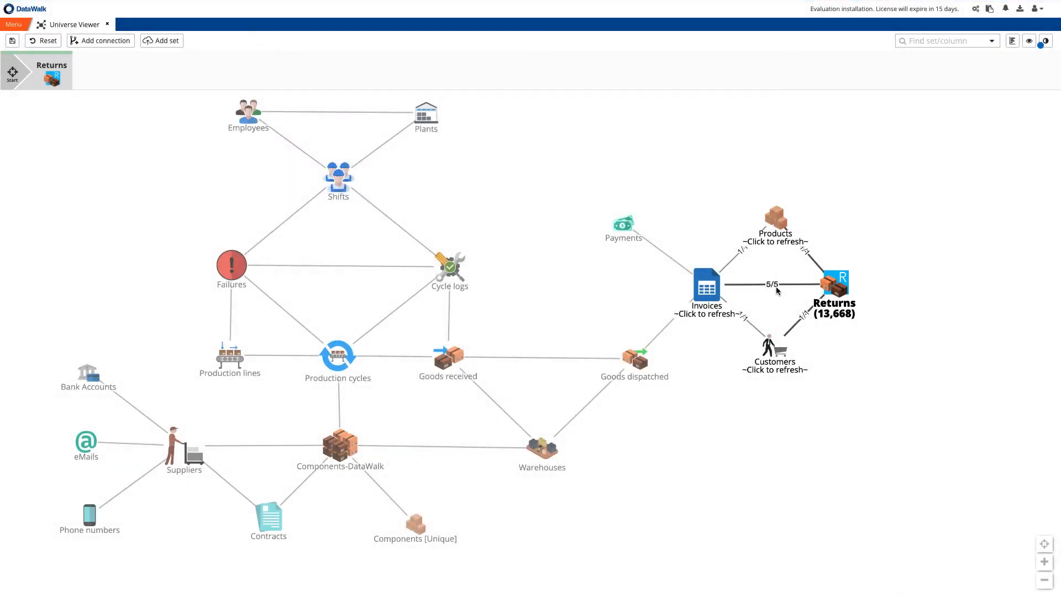
- Inspect the Advanced combined connection between Returns and Invoices, including its available operation types
{"action": "left_click", "coordinate": [775, 287]}
{"action": "left_click", "coordinate": [618, 260]}
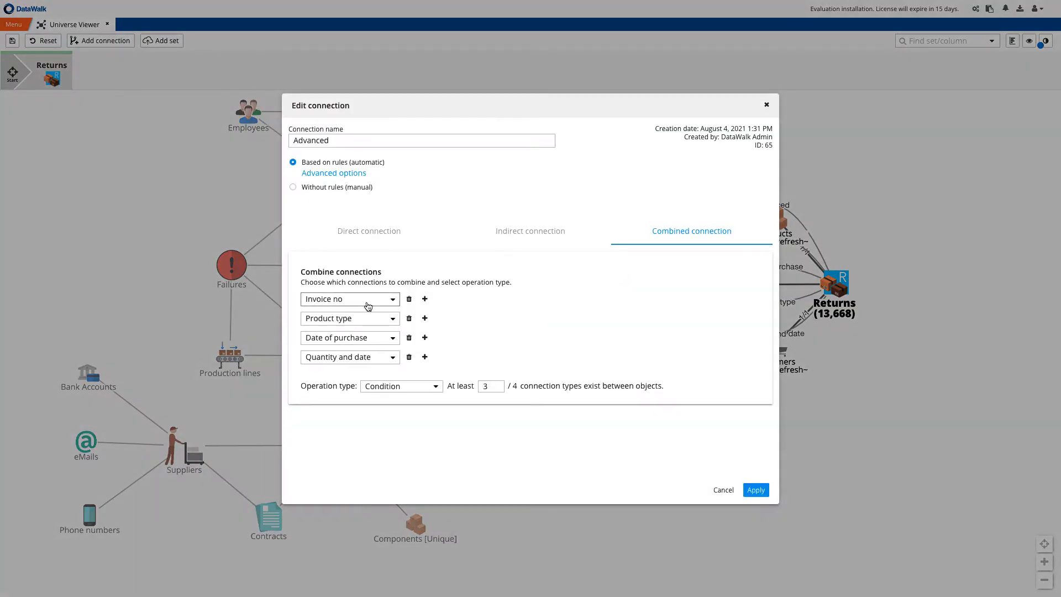
{"action": "left_click", "coordinate": [441, 390]}
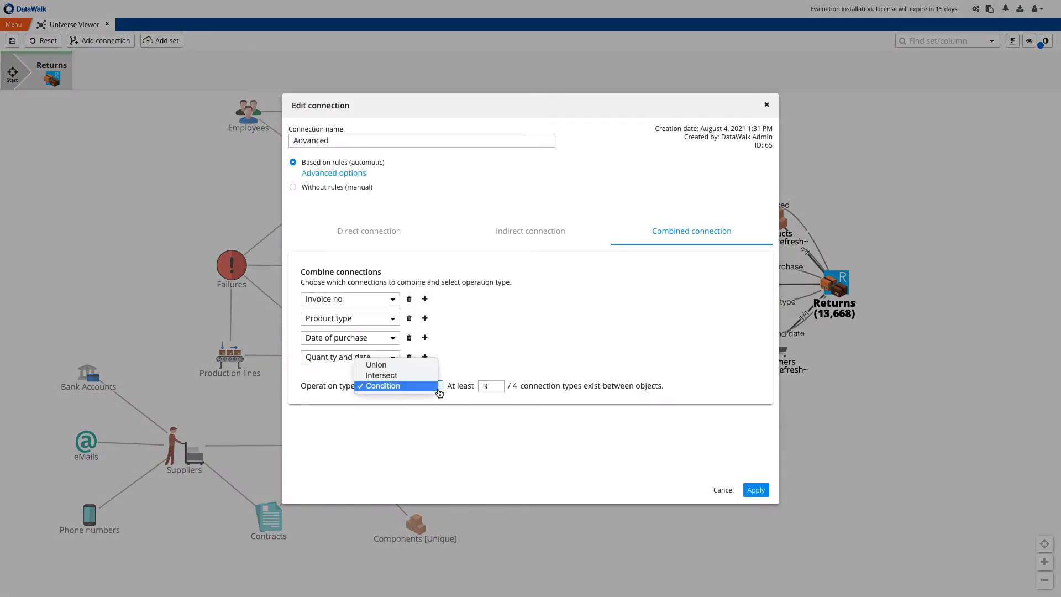
{"action": "left_click", "coordinate": [420, 387]}
{"action": "left_click", "coordinate": [766, 105]}
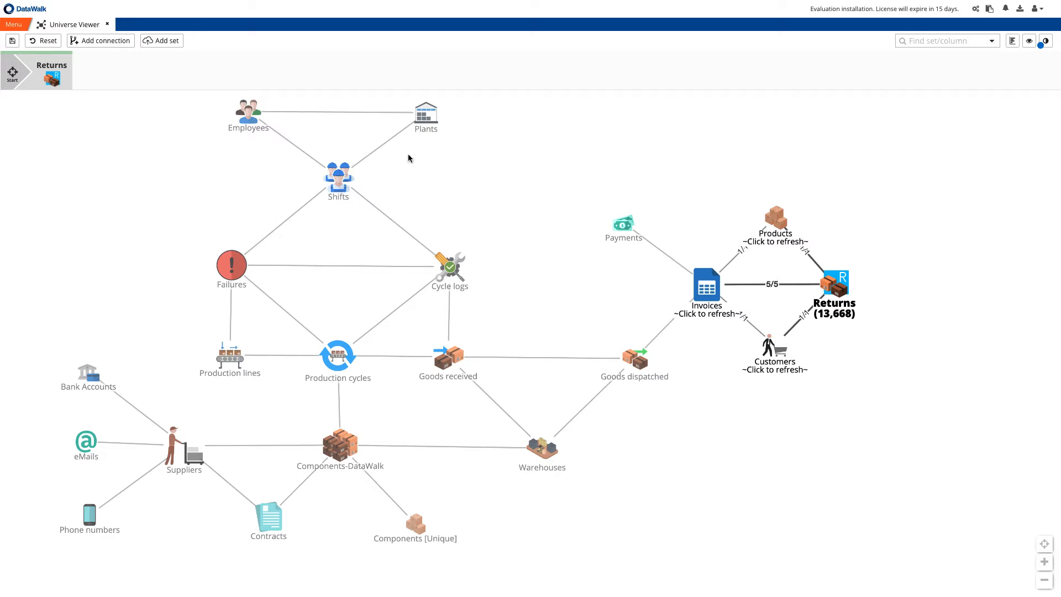
{"action": "left_click", "coordinate": [14, 24]}
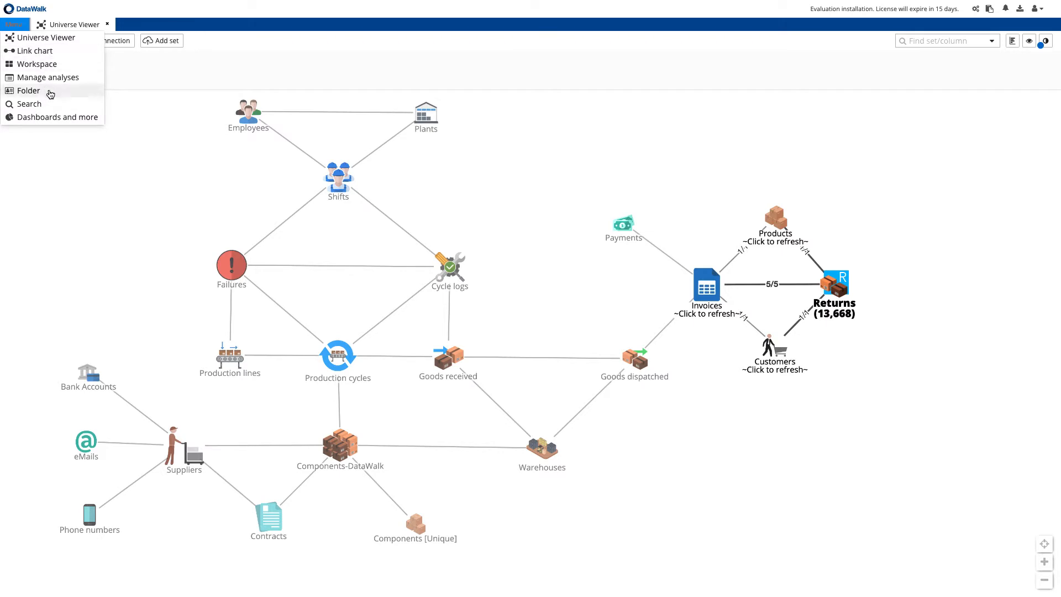
{"action": "left_click", "coordinate": [207, 176]}
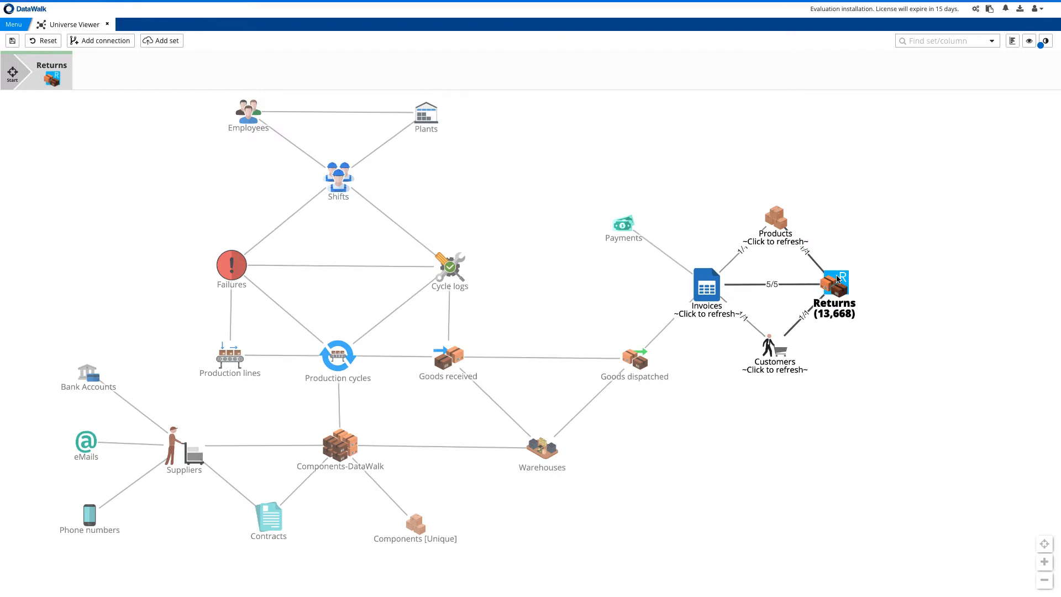
- Use the Returns histogram to filter returns by reason Poor quality and product types B5, B2 and B3
{"action": "left_click", "coordinate": [1013, 42]}
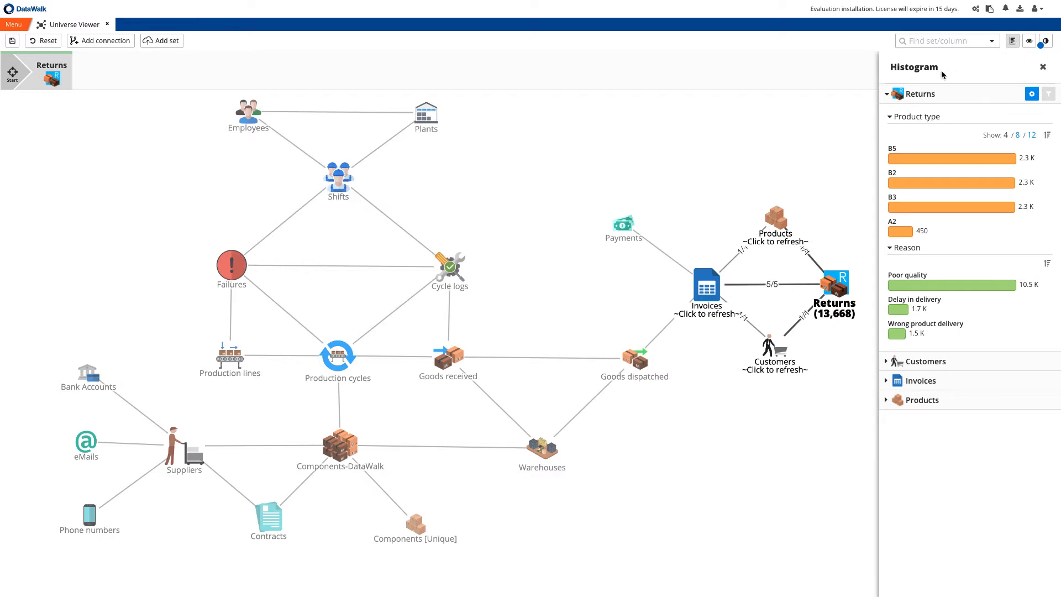
{"action": "left_click", "coordinate": [925, 286]}
{"action": "left_click", "coordinate": [922, 161]}
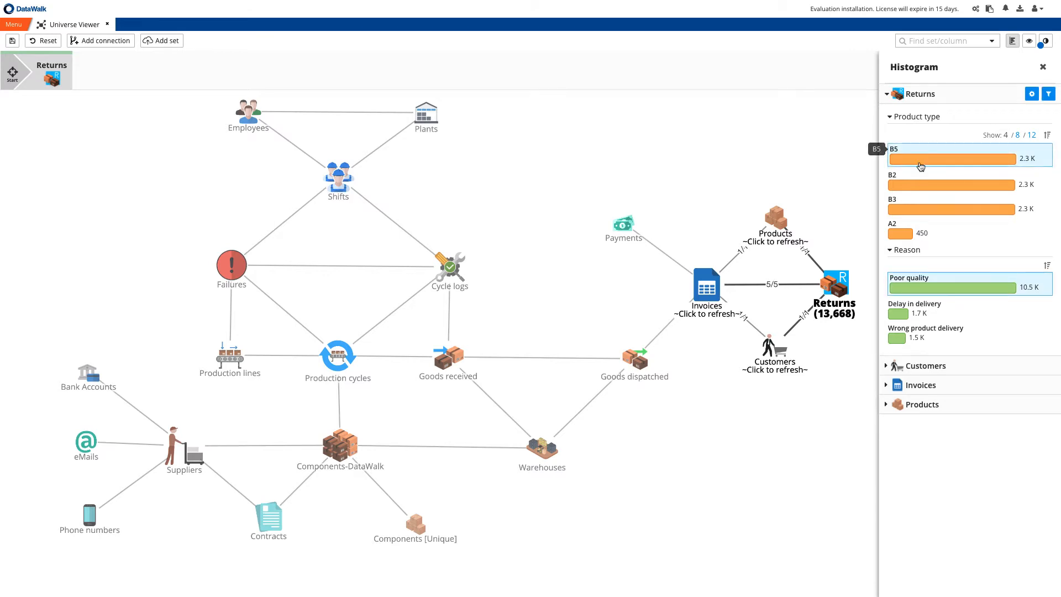
{"action": "left_click", "coordinate": [921, 184]}
{"action": "left_click", "coordinate": [921, 214]}
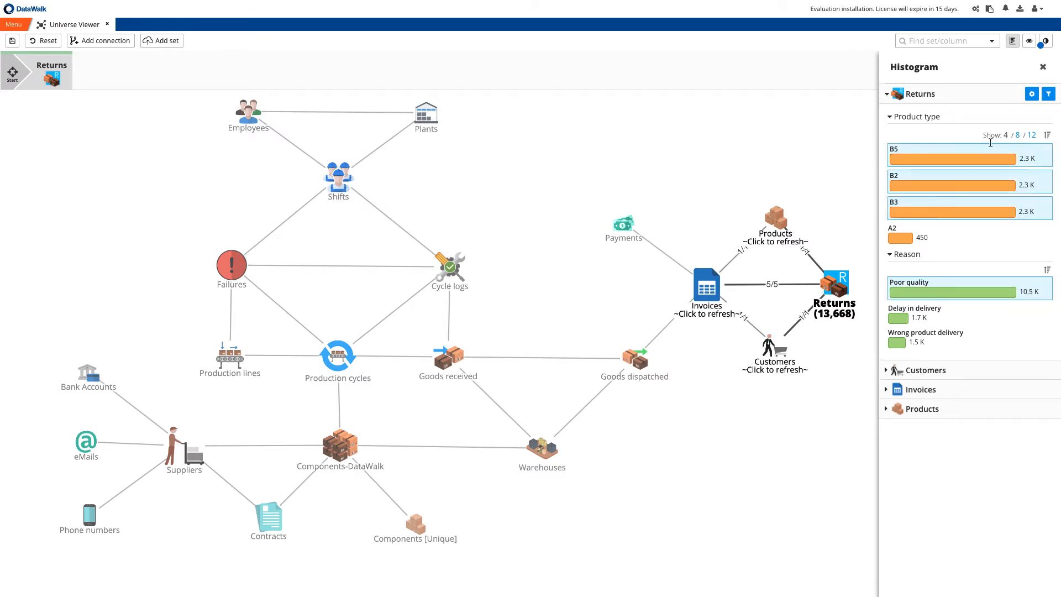
{"action": "left_click", "coordinate": [1048, 94]}
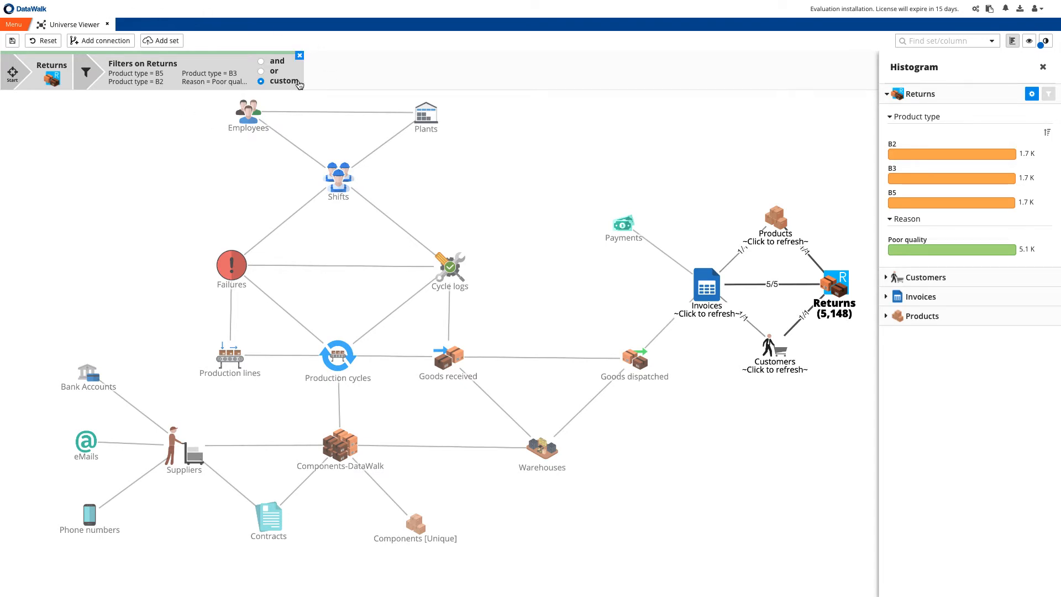
- Look at the form for saving the analysis and at the settings of the Product type B3 filter
{"action": "left_click", "coordinate": [13, 41]}
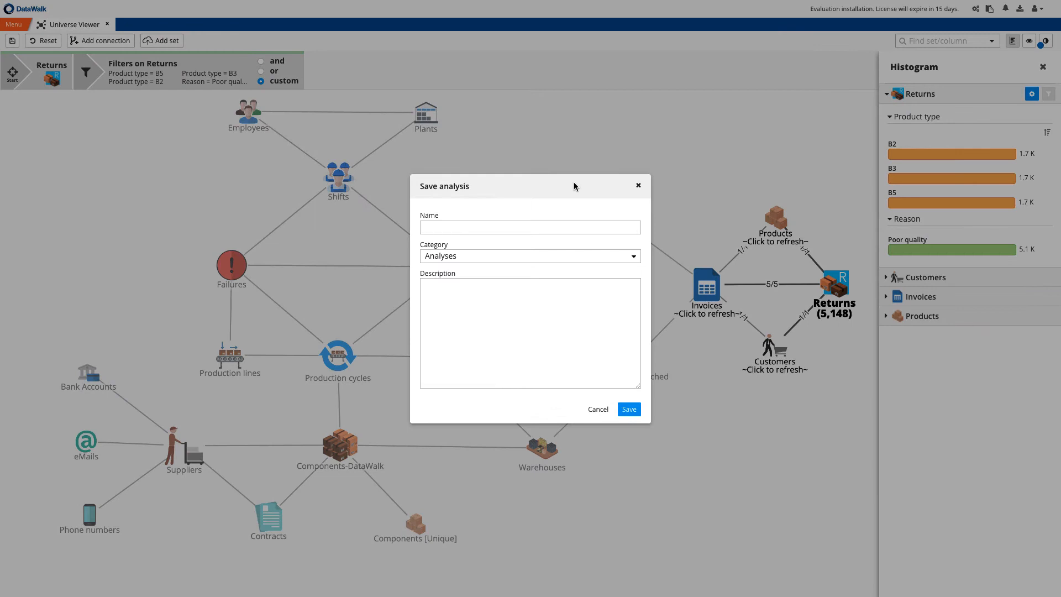
{"action": "left_click", "coordinate": [638, 186]}
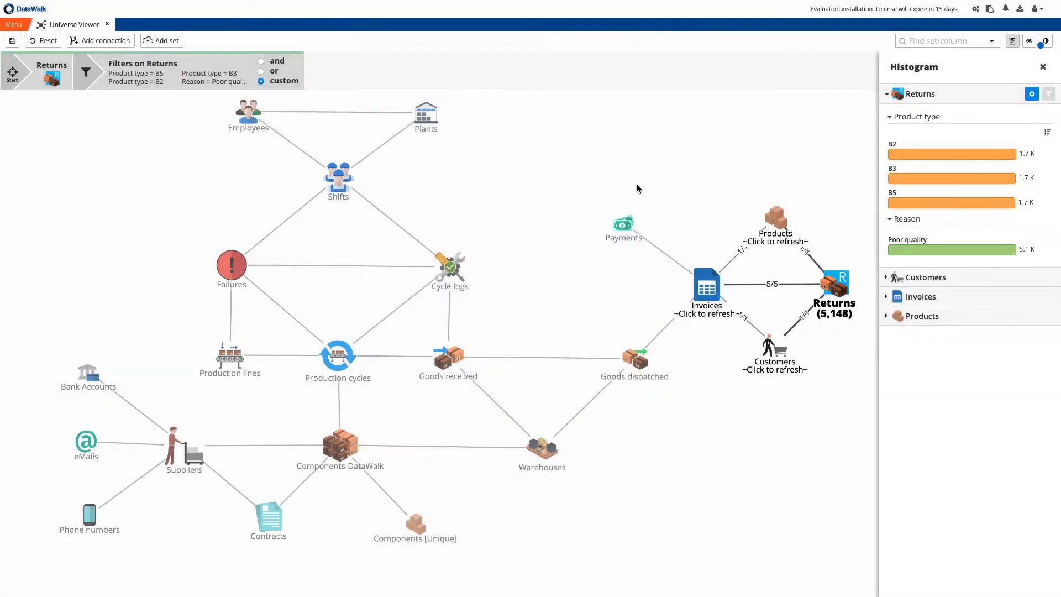
{"action": "left_click", "coordinate": [190, 74]}
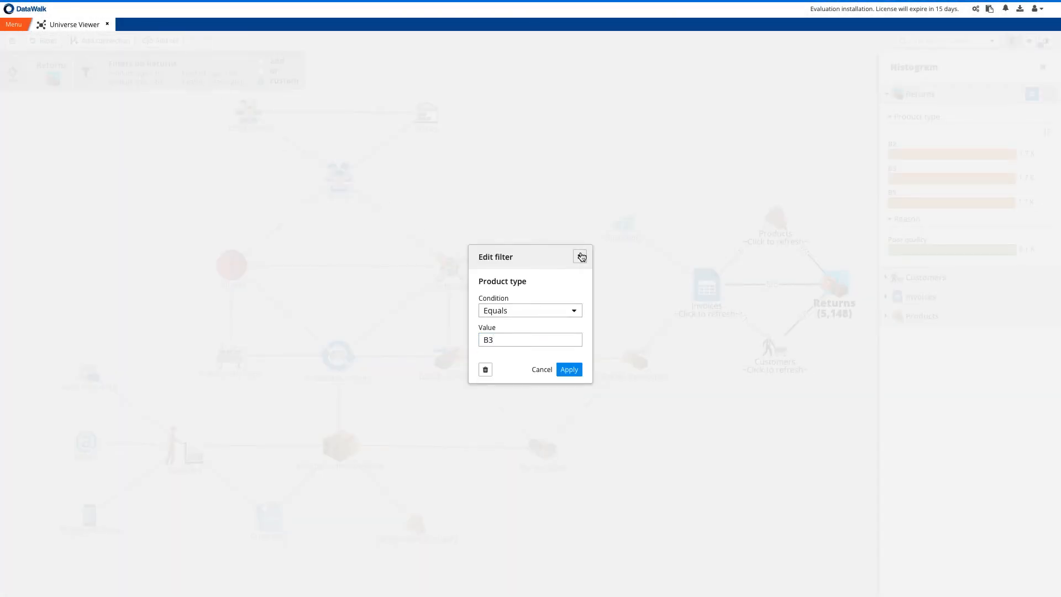
{"action": "left_click", "coordinate": [580, 256]}
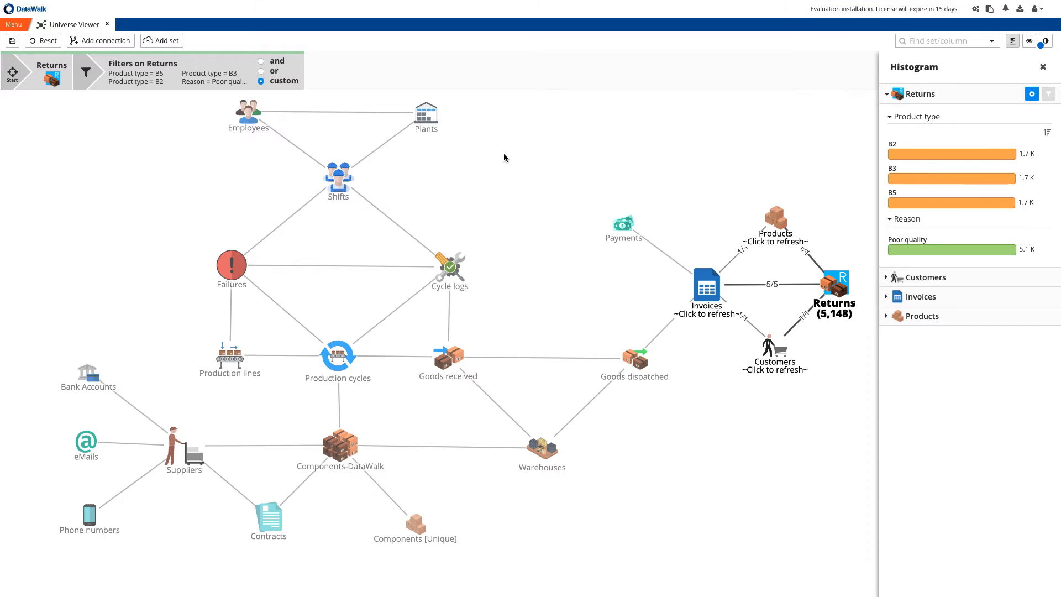
- Make Invoices the main set and filter it to a Date of purchase (DP) within the last 3 months
{"action": "left_click", "coordinate": [706, 291]}
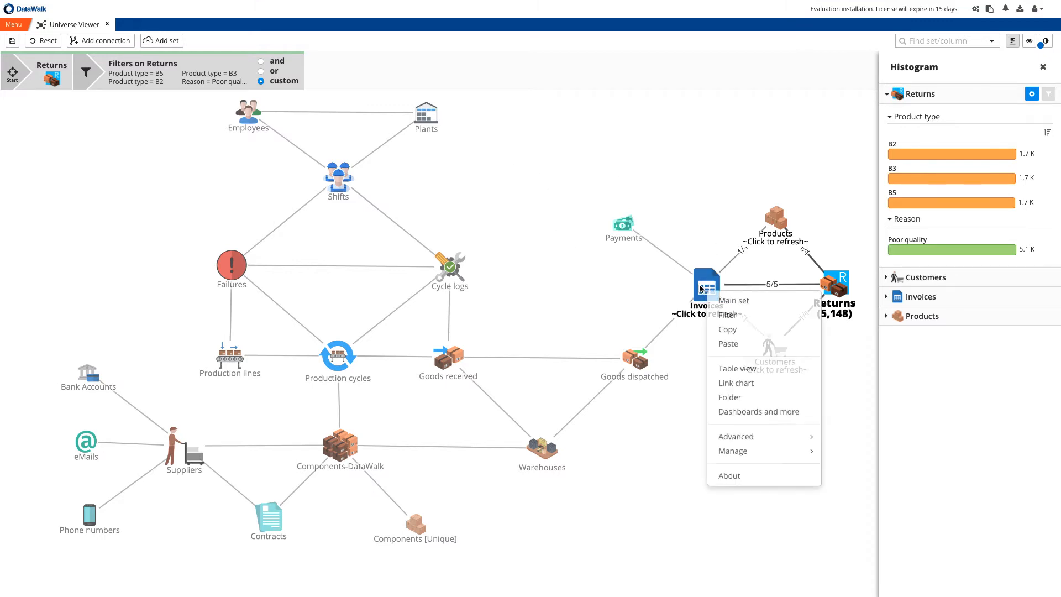
{"action": "left_click", "coordinate": [712, 300]}
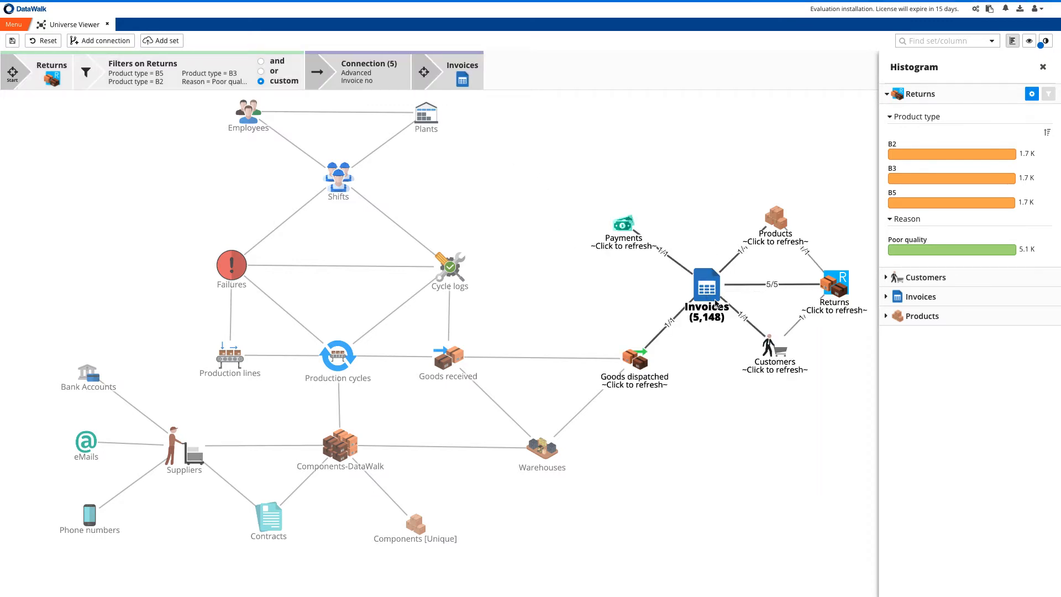
{"action": "left_click", "coordinate": [707, 291]}
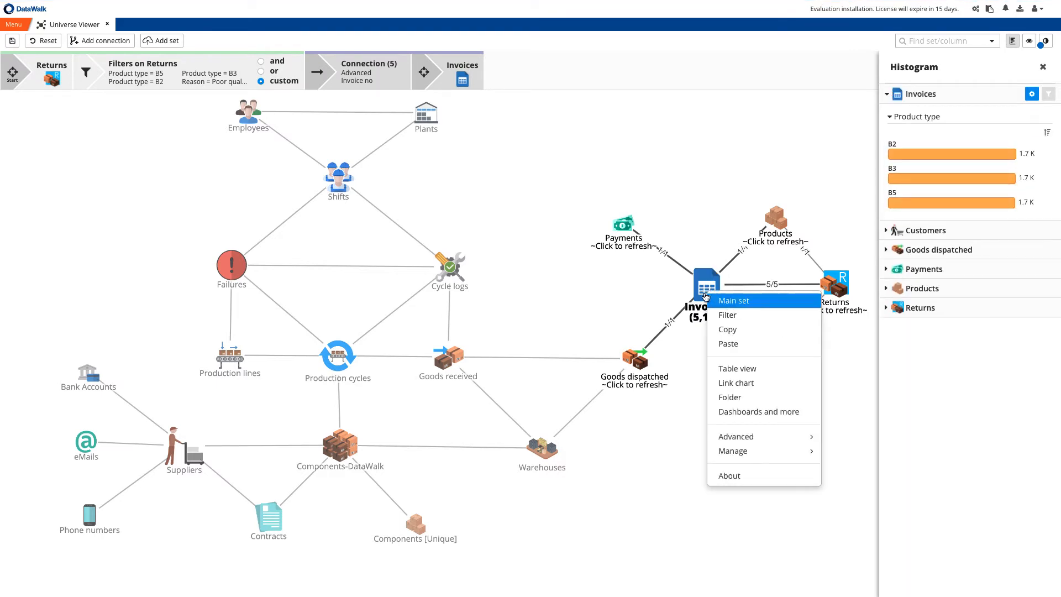
{"action": "left_click", "coordinate": [722, 316]}
{"action": "left_click", "coordinate": [142, 127]}
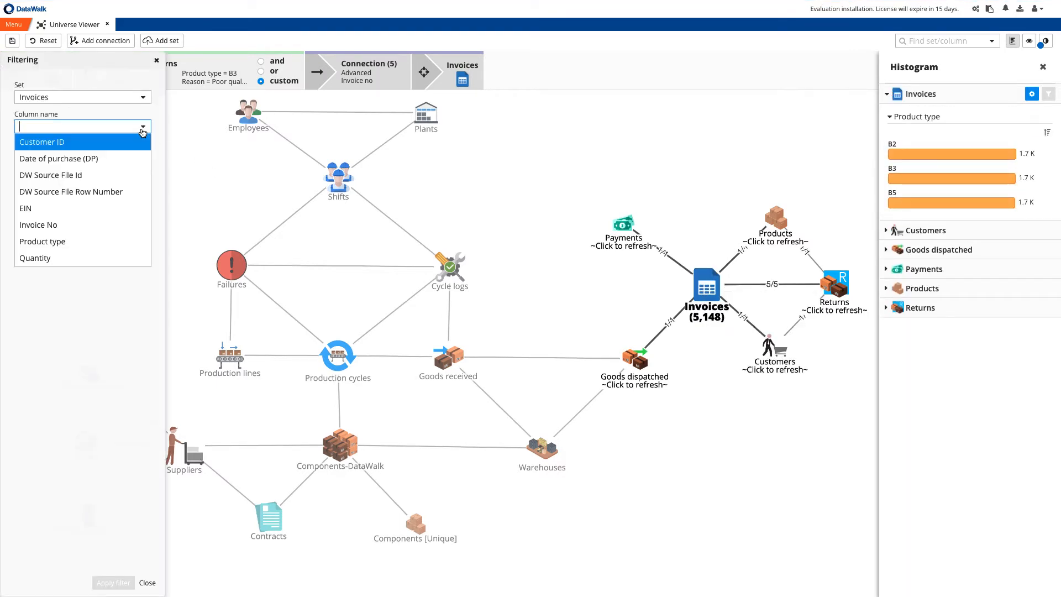
{"action": "left_click", "coordinate": [129, 158]}
{"action": "left_click", "coordinate": [142, 145]}
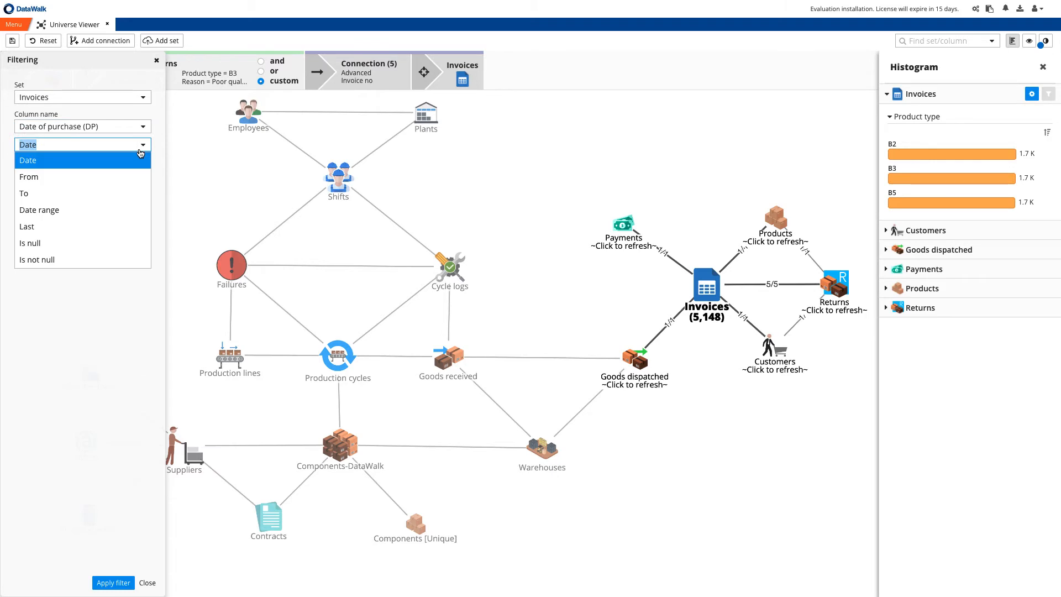
{"action": "left_click", "coordinate": [116, 228]}
{"action": "left_click", "coordinate": [131, 166]}
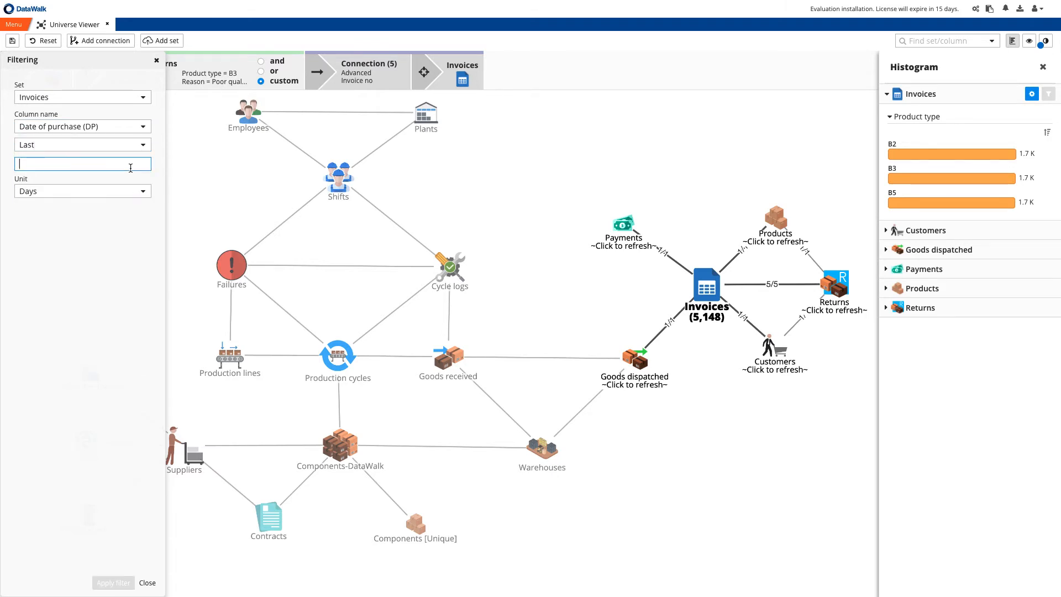
{"action": "type", "text": "3"}
{"action": "left_click", "coordinate": [139, 192]}
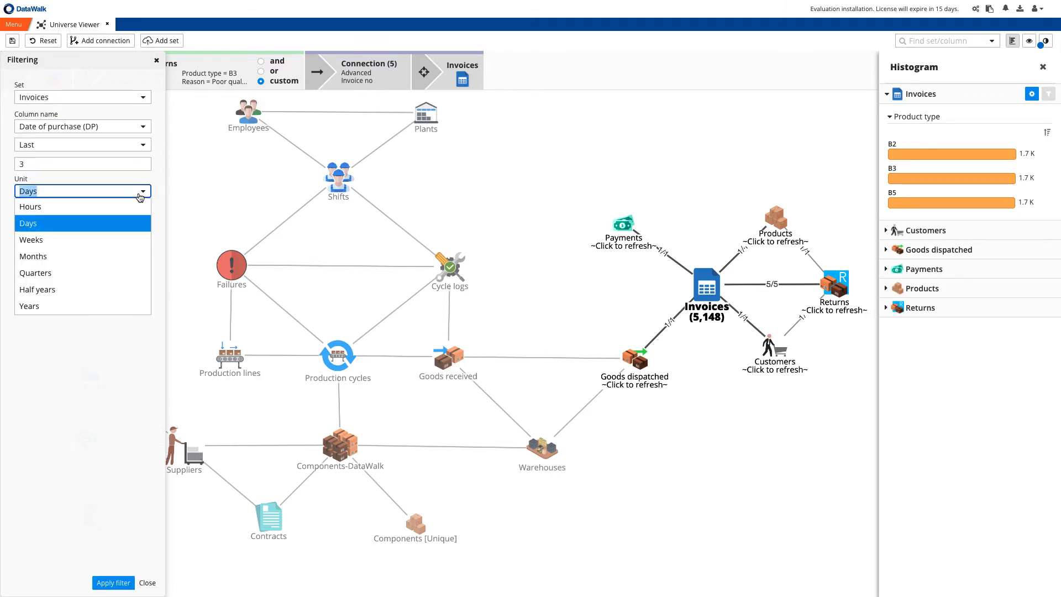
{"action": "left_click", "coordinate": [134, 263]}
{"action": "left_click", "coordinate": [114, 582]}
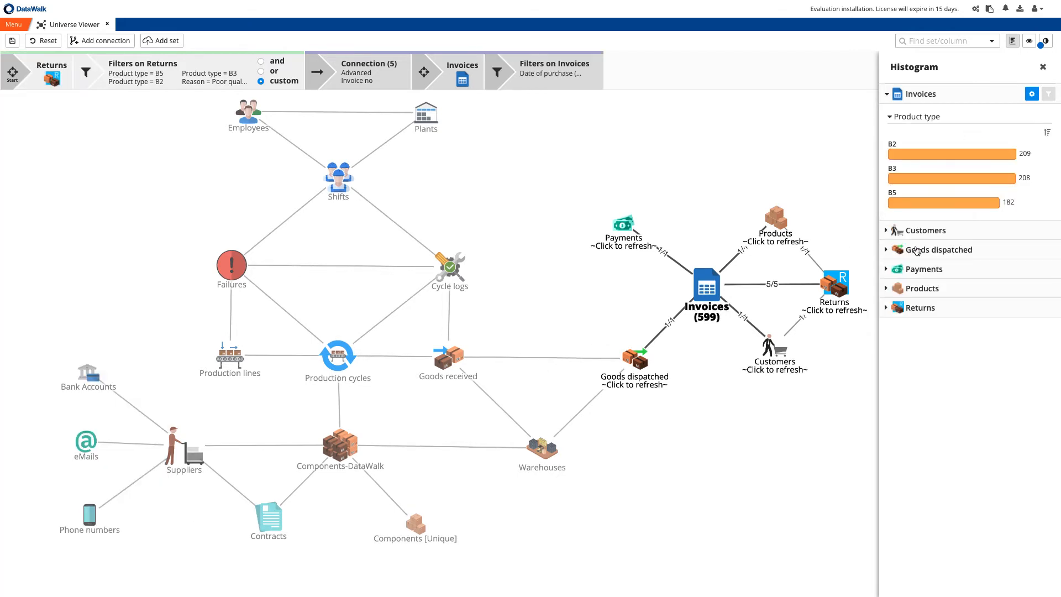
- Filter the connected Payments from the histogram by Paid = Yes and refresh the Invoices count
{"action": "left_click", "coordinate": [921, 270]}
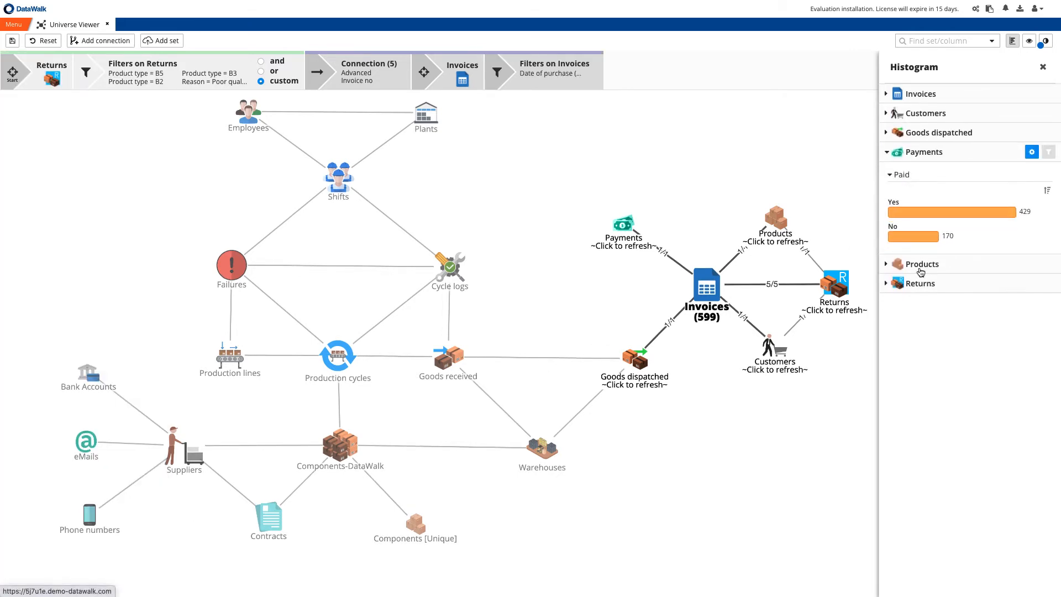
{"action": "left_click", "coordinate": [911, 213]}
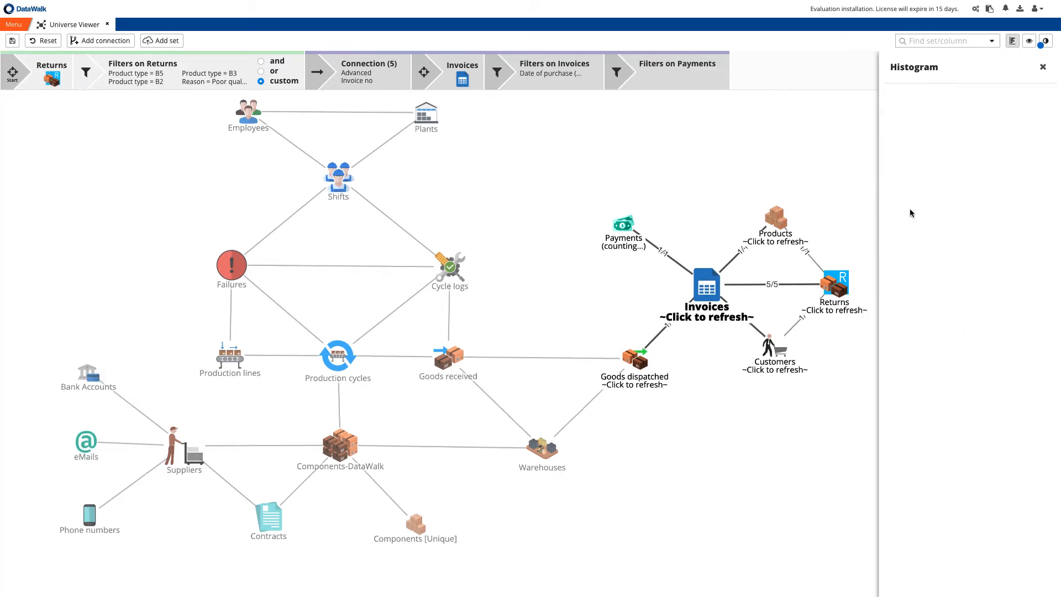
{"action": "left_click", "coordinate": [719, 289]}
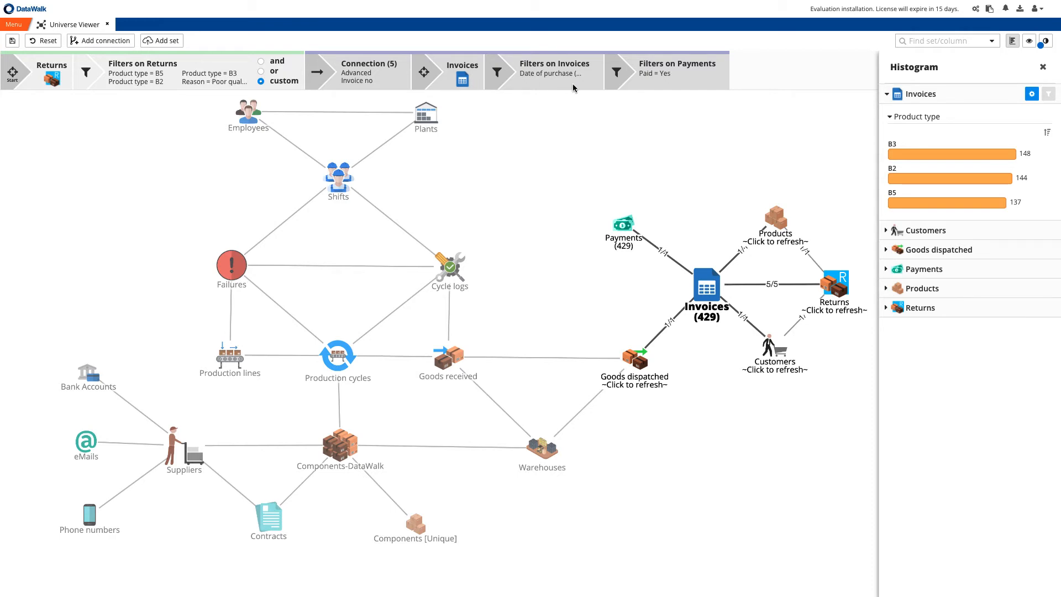
- Make Goods dispatched the main set and exclude the GRN connection to Goods received, keeping only Direct
{"action": "left_click", "coordinate": [639, 358]}
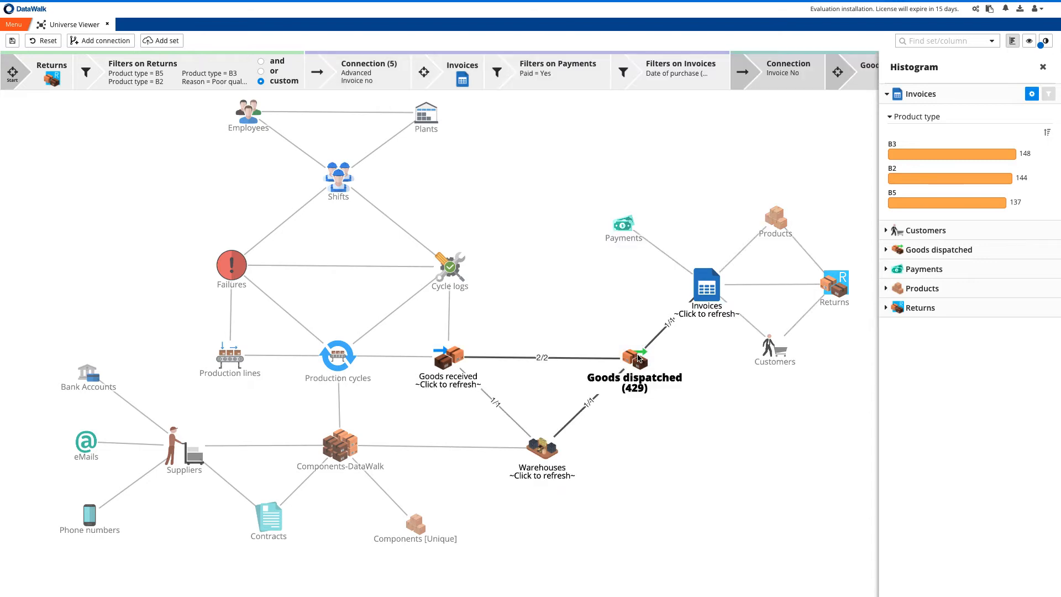
{"action": "left_click", "coordinate": [597, 357]}
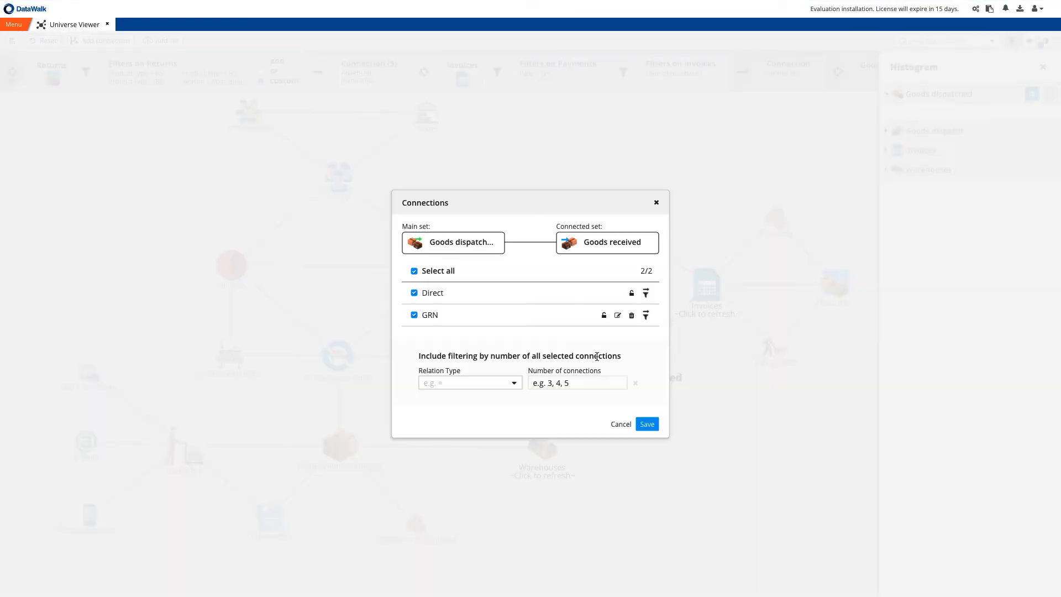
{"action": "left_click", "coordinate": [414, 315]}
{"action": "left_click", "coordinate": [645, 429]}
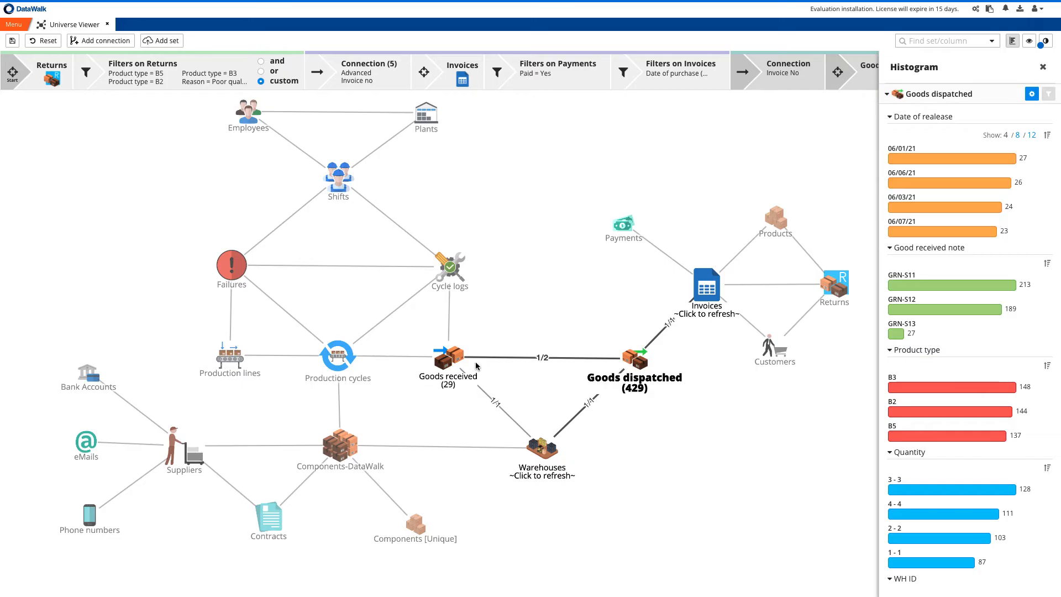
- Make Goods received the main set, examine the connected Production cycles records in a table view, and close that table
{"action": "left_click", "coordinate": [454, 360]}
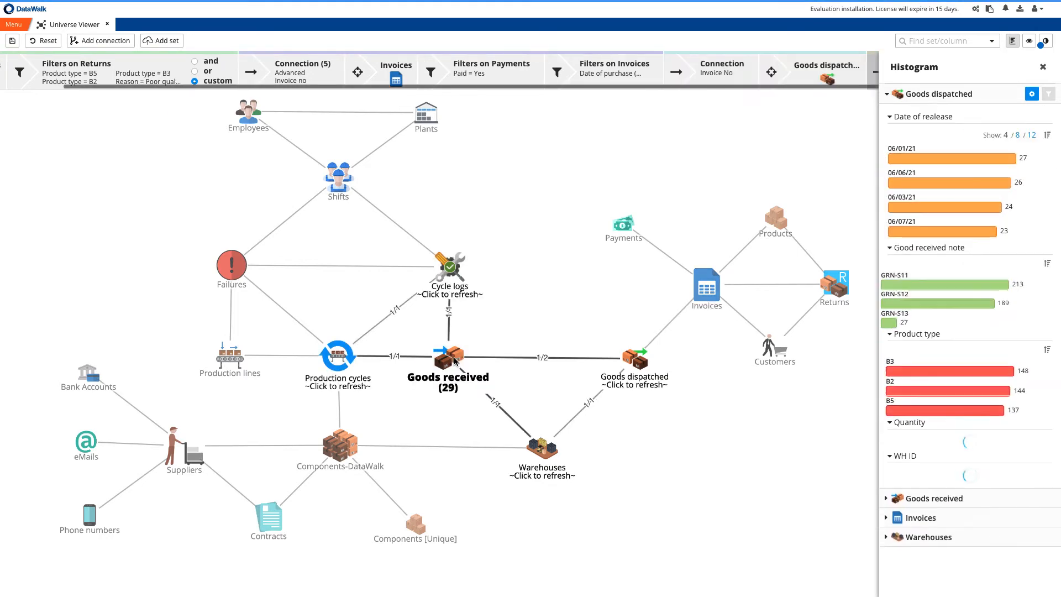
{"action": "right_click", "coordinate": [337, 360]}
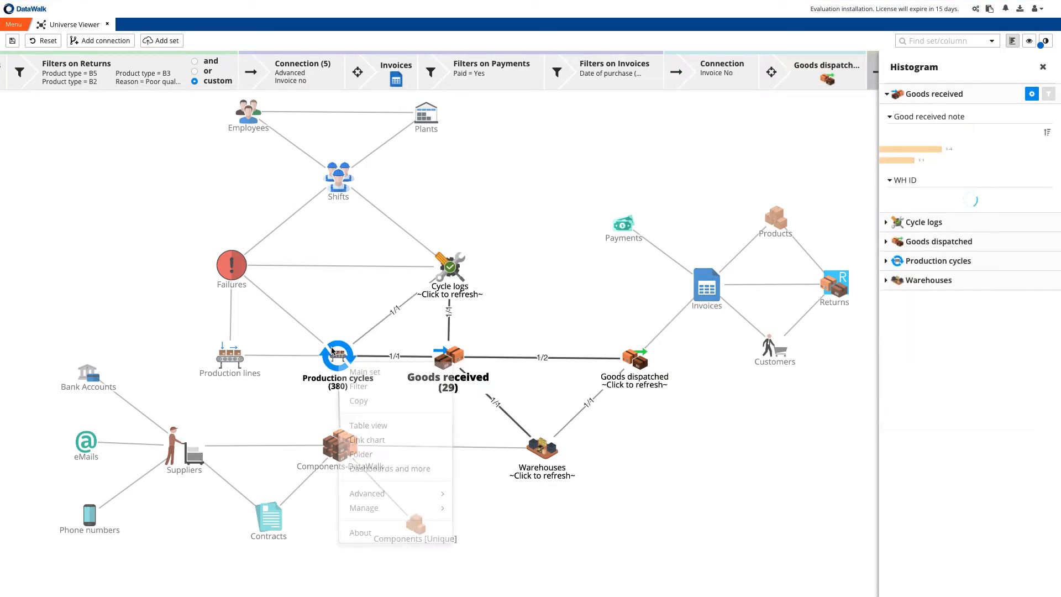
{"action": "left_click", "coordinate": [372, 426]}
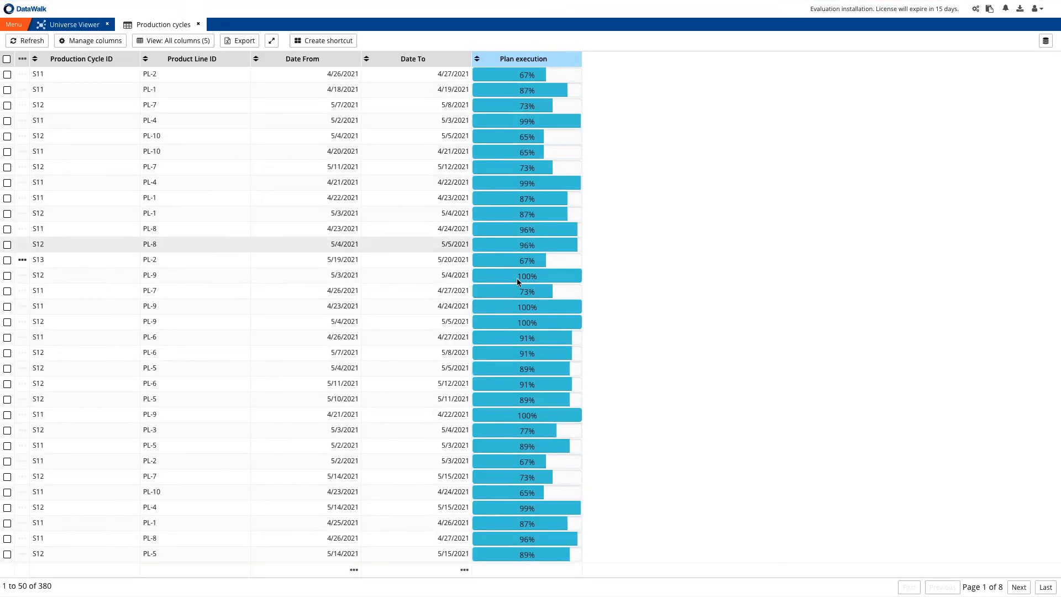
{"action": "left_click", "coordinate": [198, 25]}
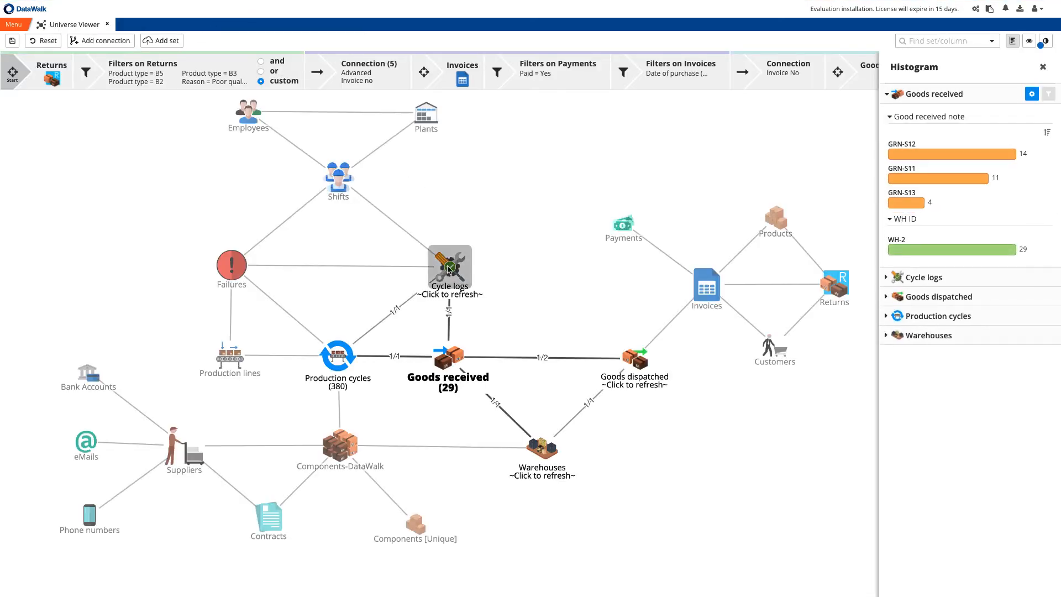
- Continue the path from Goods received through Cycle logs and make Failures the main set
{"action": "left_click", "coordinate": [449, 269]}
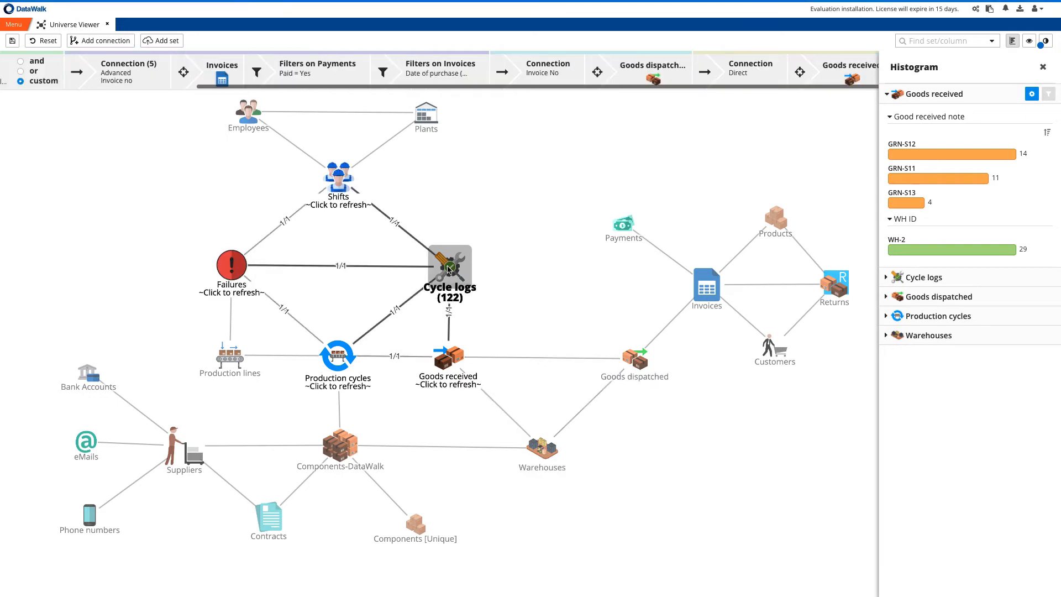
{"action": "left_click", "coordinate": [231, 259]}
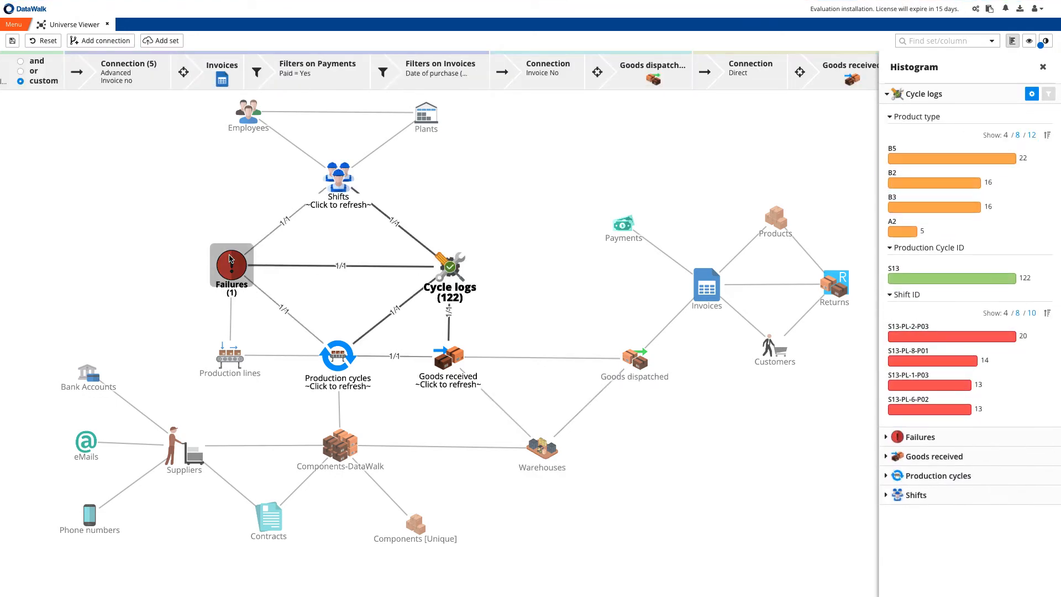
{"action": "left_click", "coordinate": [231, 259]}
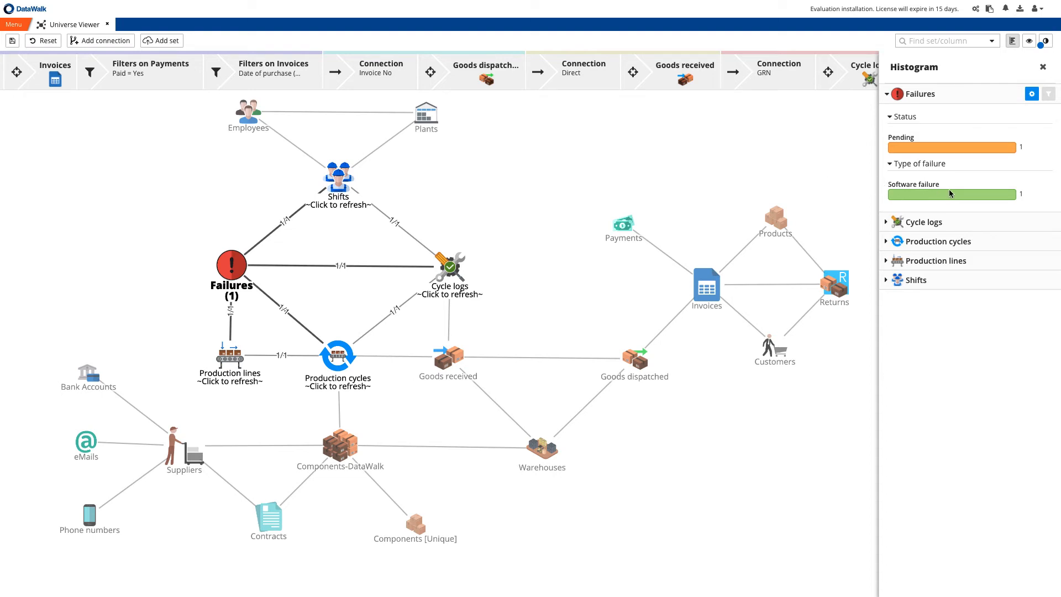
- Save the analysis as "Failure - product returns" in the Analyses category
{"action": "left_click", "coordinate": [12, 42]}
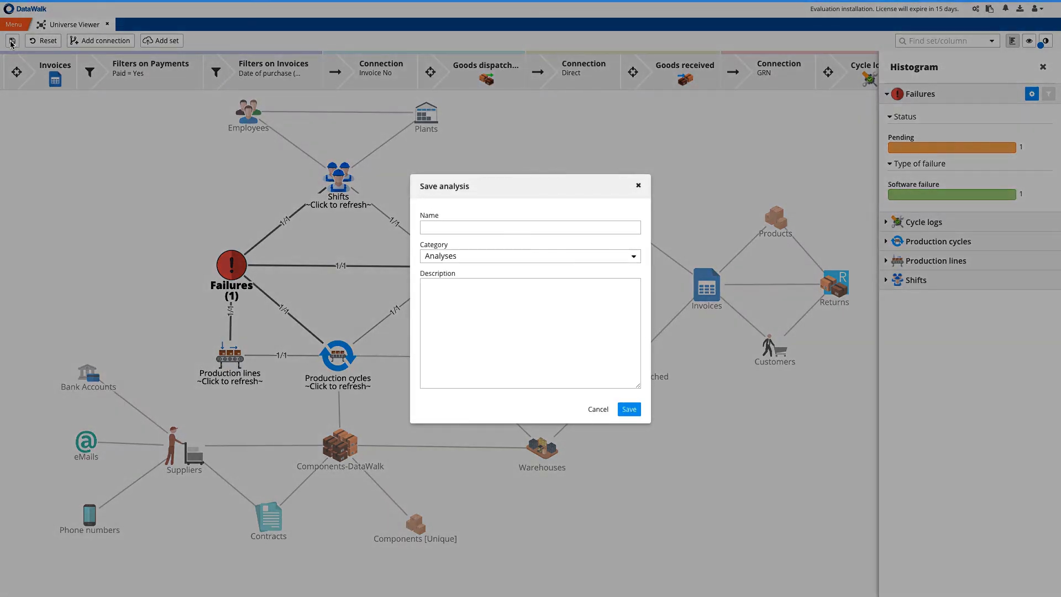
{"action": "left_click", "coordinate": [446, 229]}
{"action": "type", "text": "Failure - product returns"}
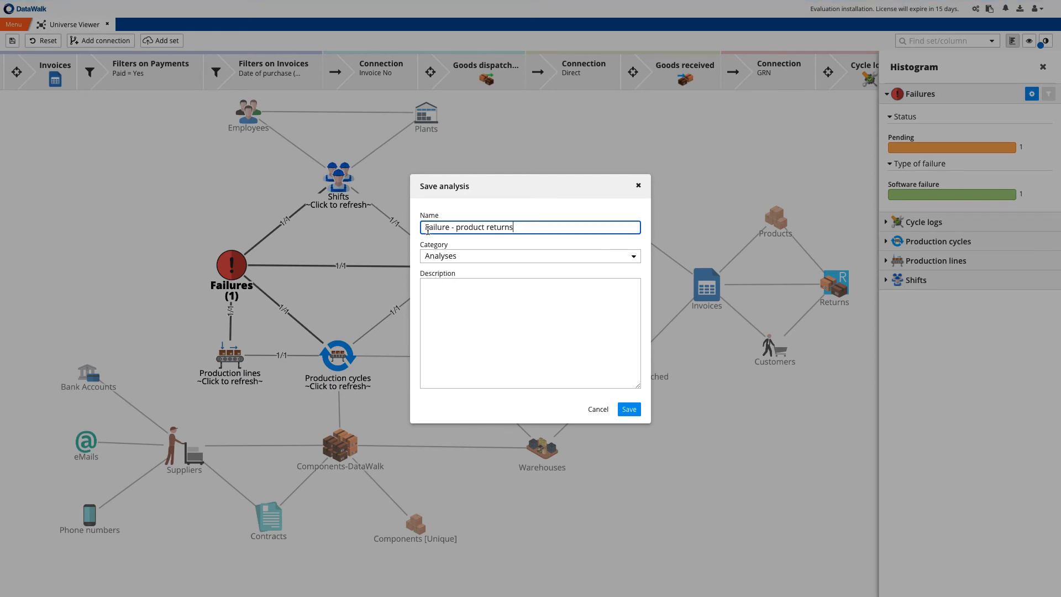
{"action": "left_click", "coordinate": [628, 410]}
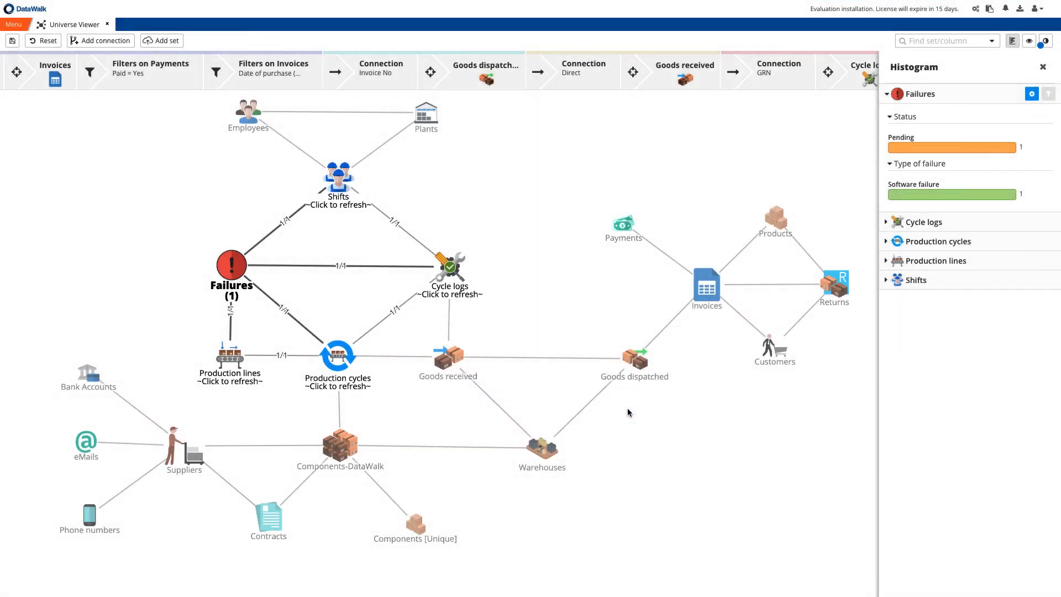
- In the Workspace, create an alert on the Failure - product returns analysis for any changes, with e-mail notification
{"action": "left_click", "coordinate": [14, 25]}
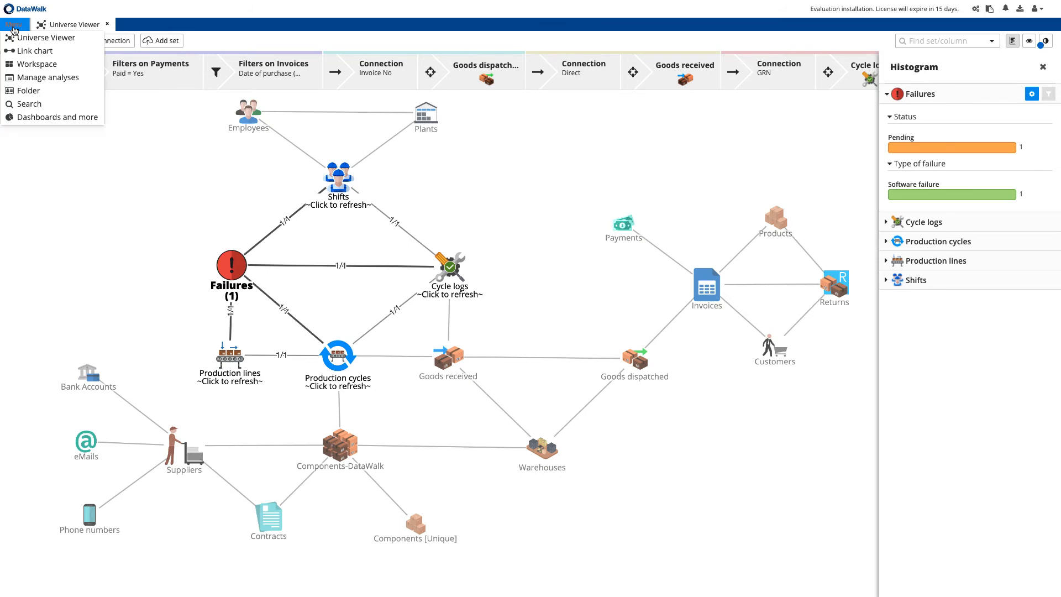
{"action": "left_click", "coordinate": [24, 64]}
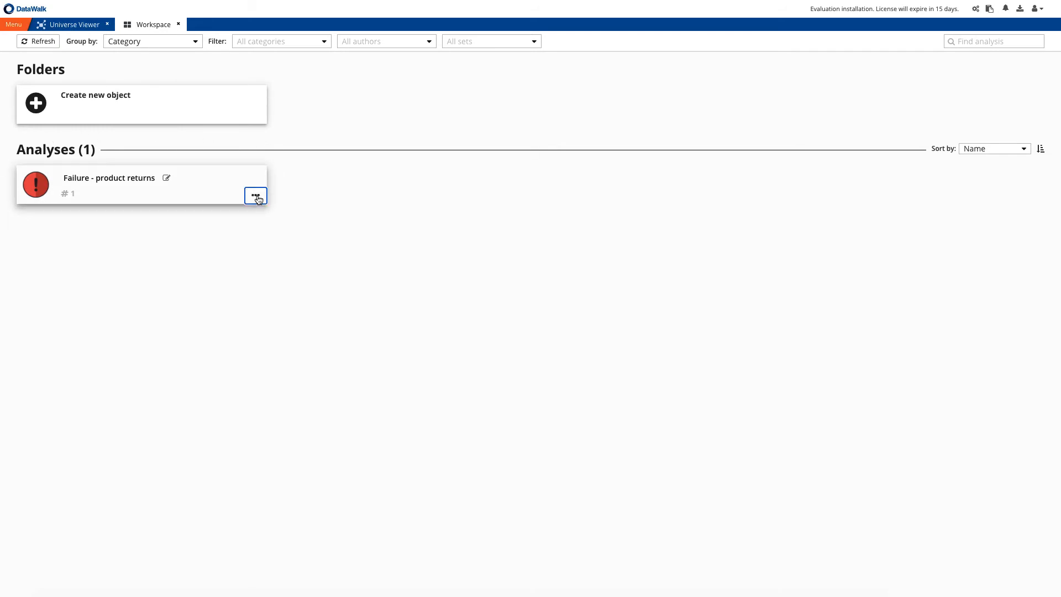
{"action": "left_click", "coordinate": [255, 197]}
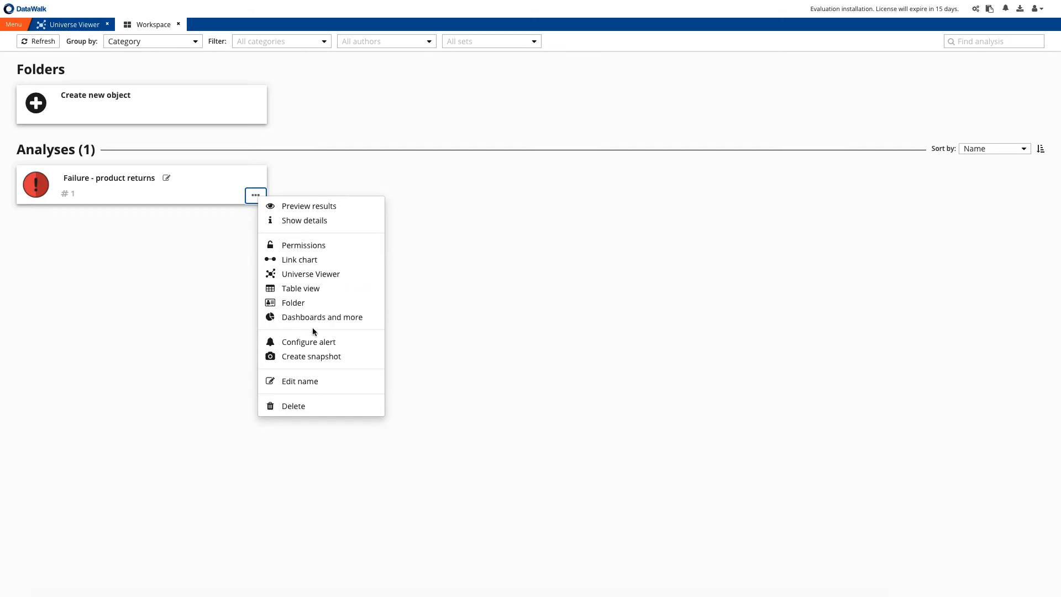
{"action": "left_click", "coordinate": [337, 342]}
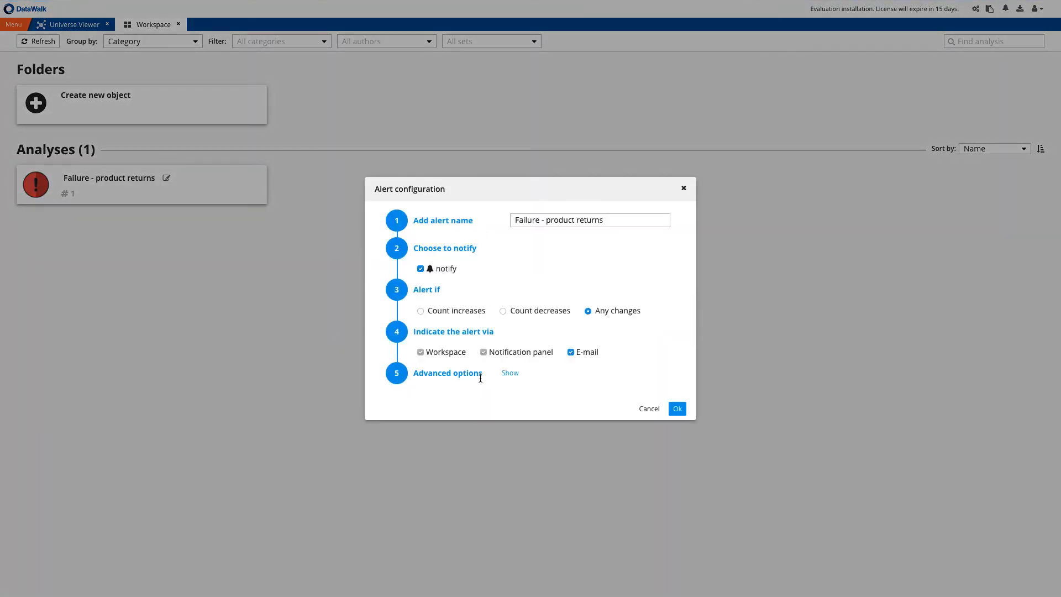
{"action": "left_click", "coordinate": [677, 409]}
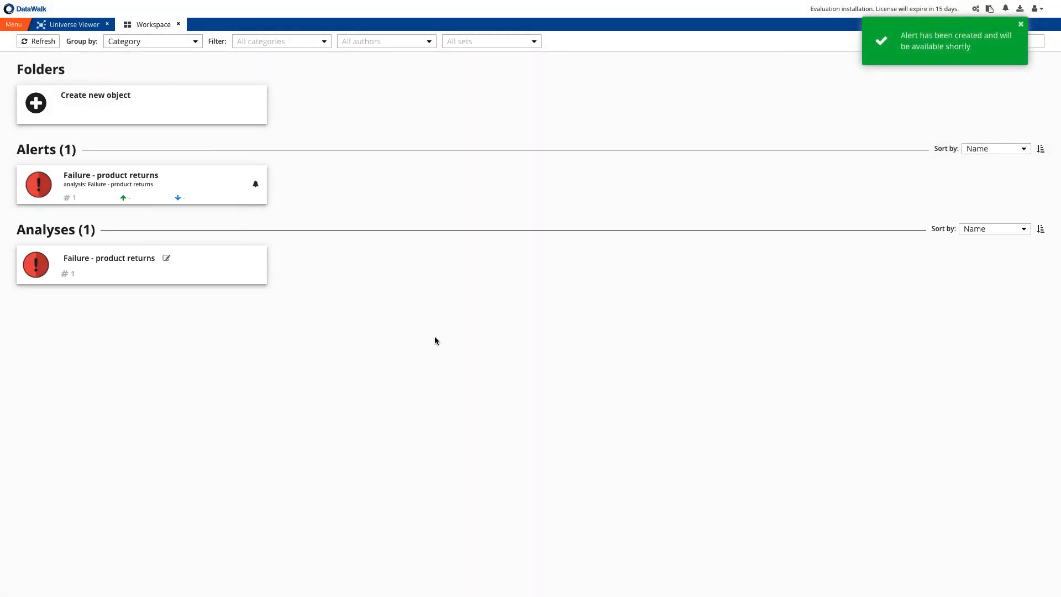
- Preview the results of the saved Failure - product returns analysis and open it in Universe Viewer
{"action": "left_click", "coordinate": [218, 272]}
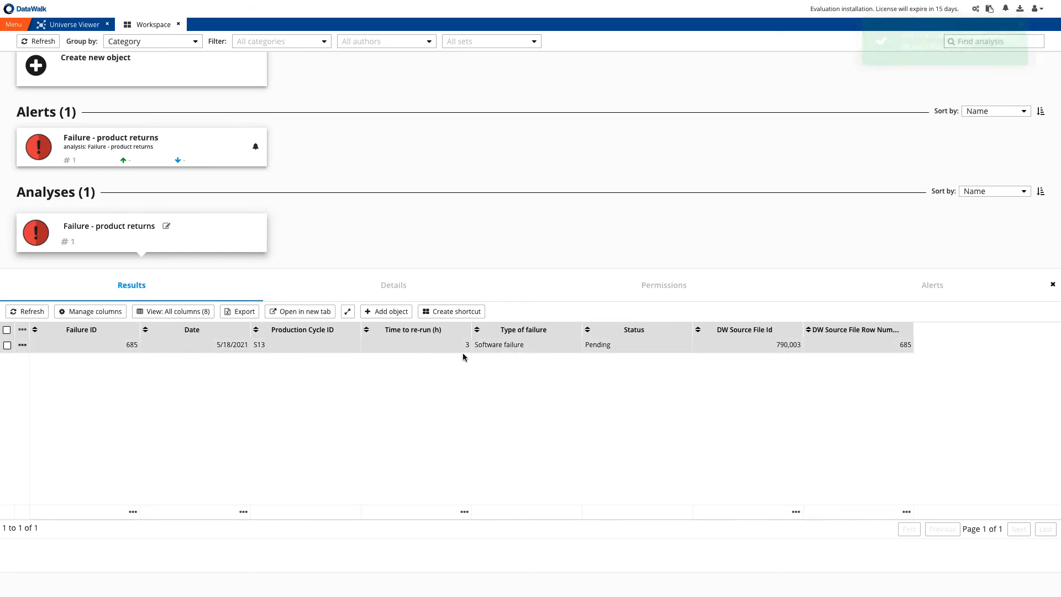
{"action": "left_click", "coordinate": [255, 244]}
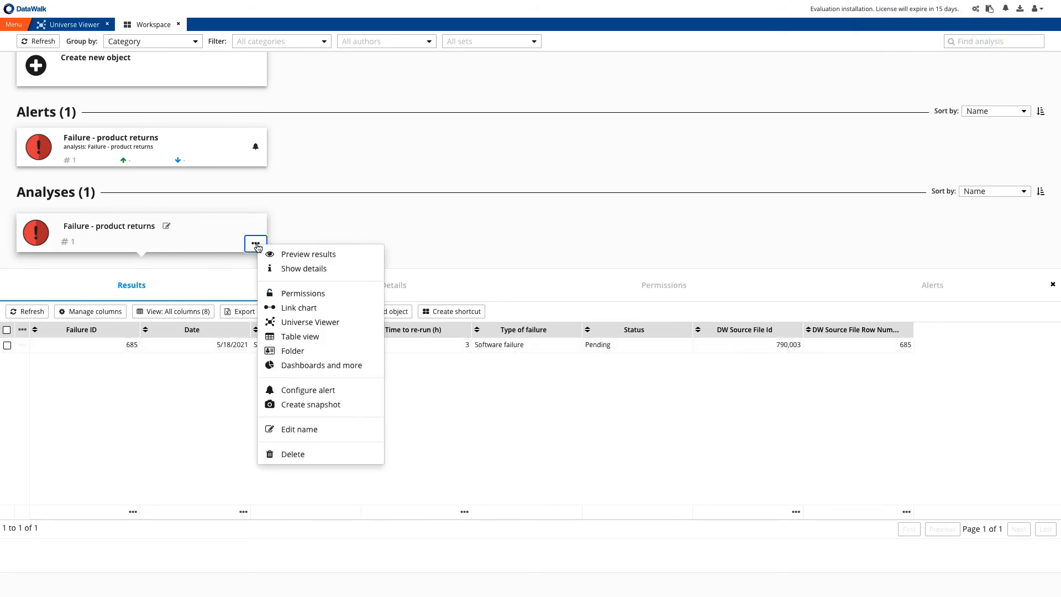
{"action": "left_click", "coordinate": [310, 324]}
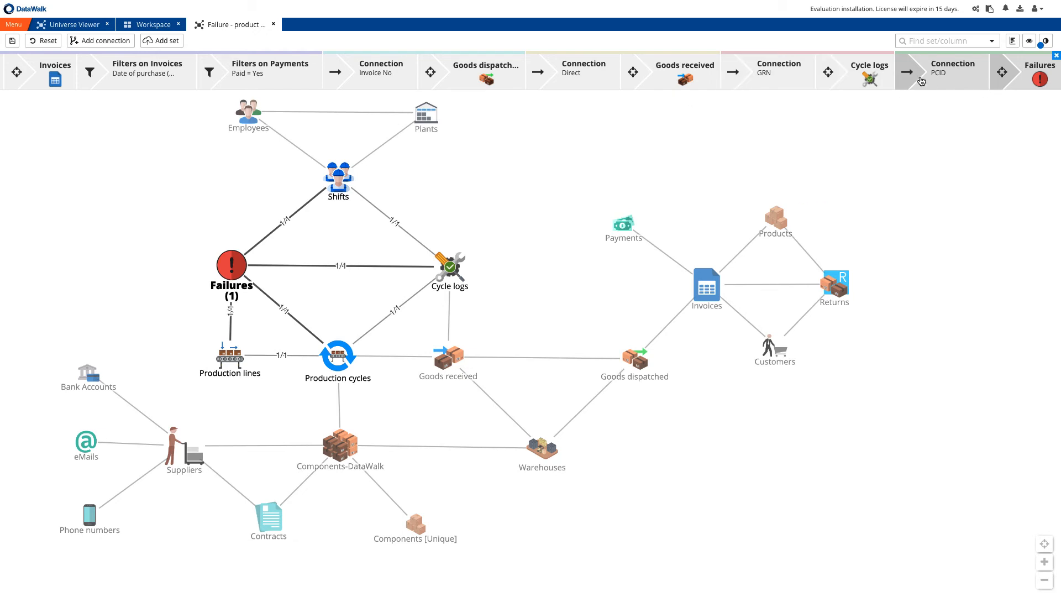
- From Cycle logs, make Shifts the main set and calculate the average Seniority of the connected Employees
{"action": "left_click", "coordinate": [869, 82]}
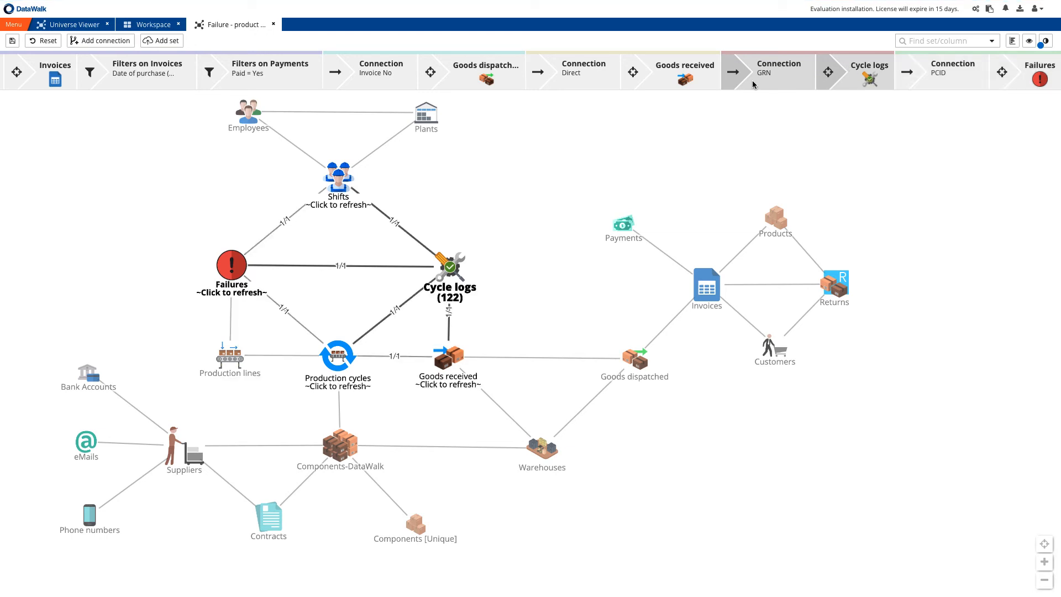
{"action": "left_click", "coordinate": [347, 183]}
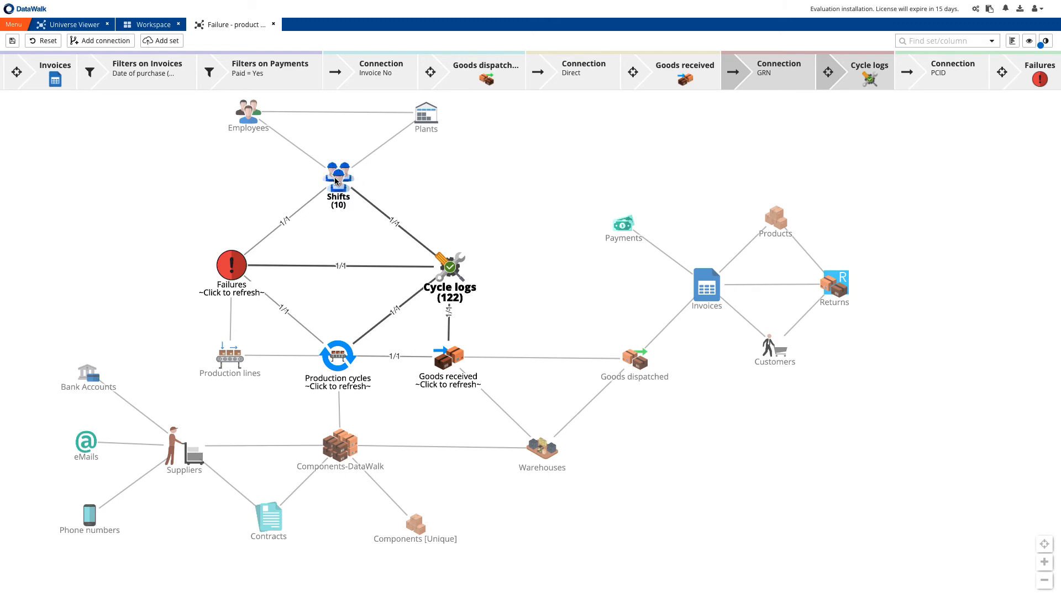
{"action": "right_click", "coordinate": [246, 117]}
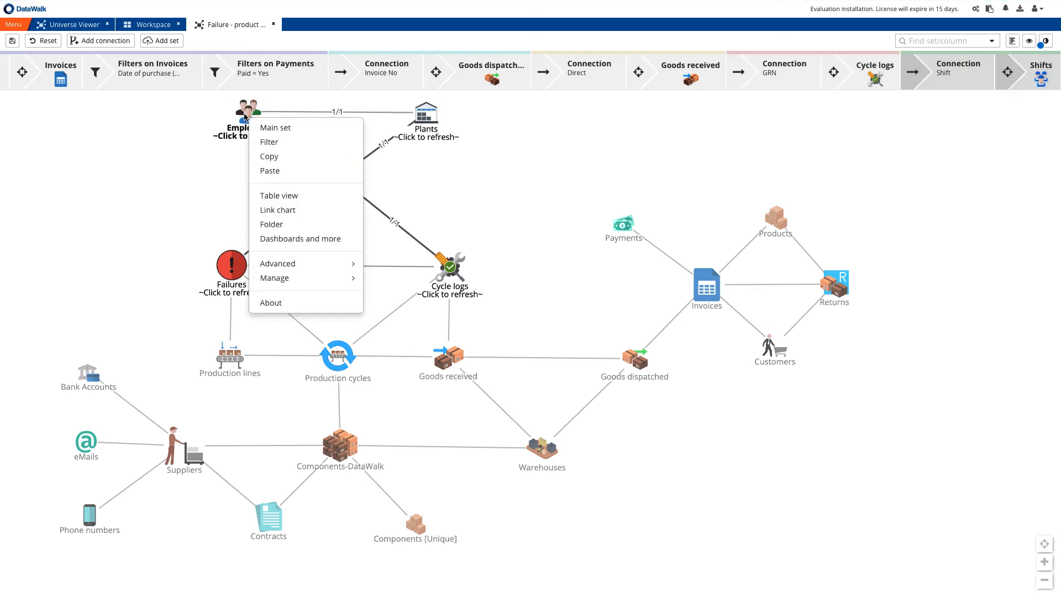
{"action": "mouse_move", "coordinate": [293, 266]}
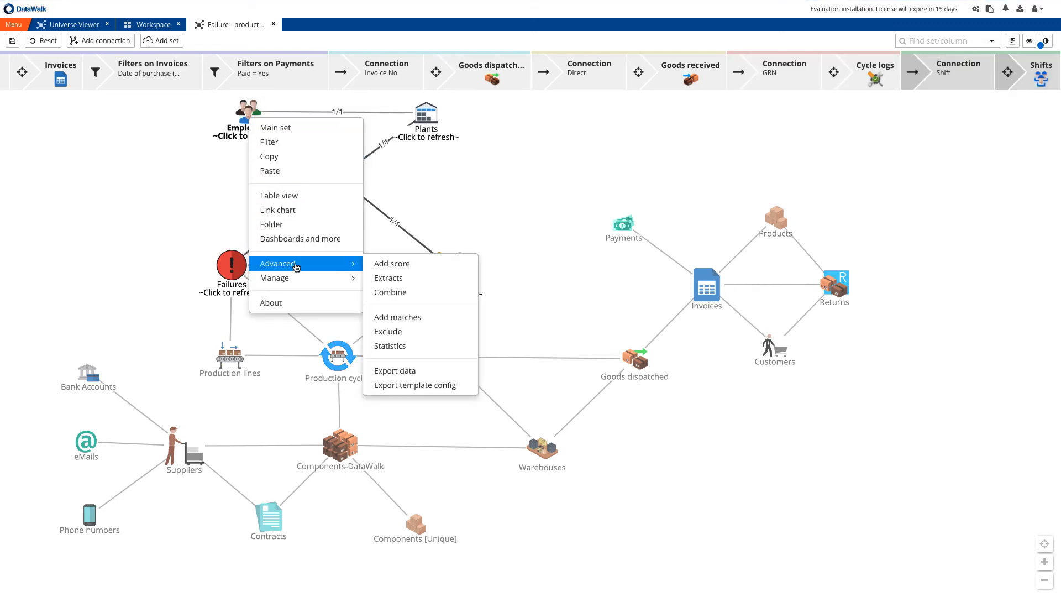
{"action": "left_click", "coordinate": [412, 346]}
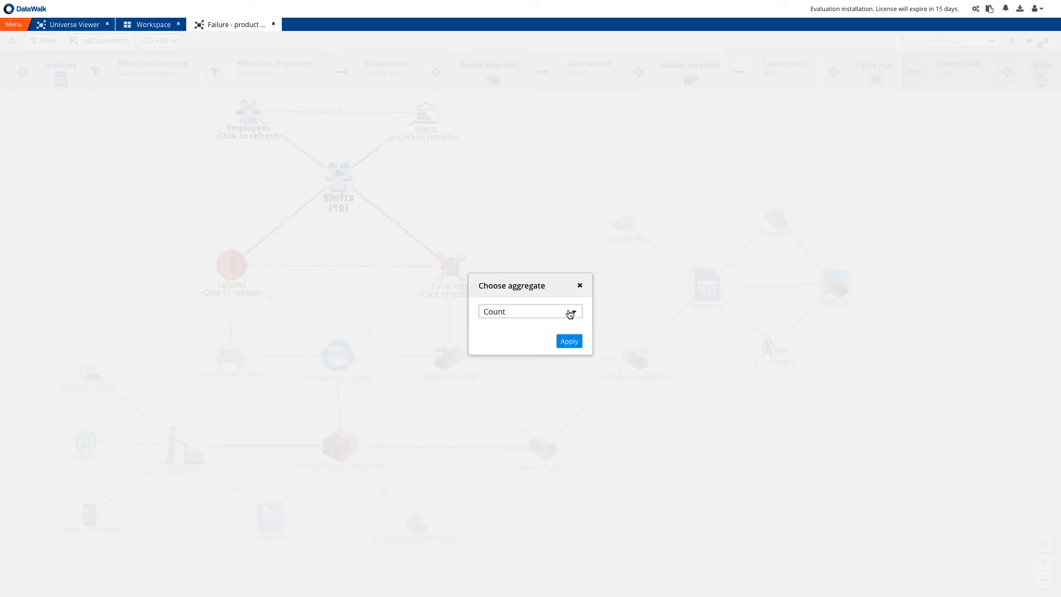
{"action": "left_click", "coordinate": [570, 314]}
{"action": "left_click", "coordinate": [547, 376]}
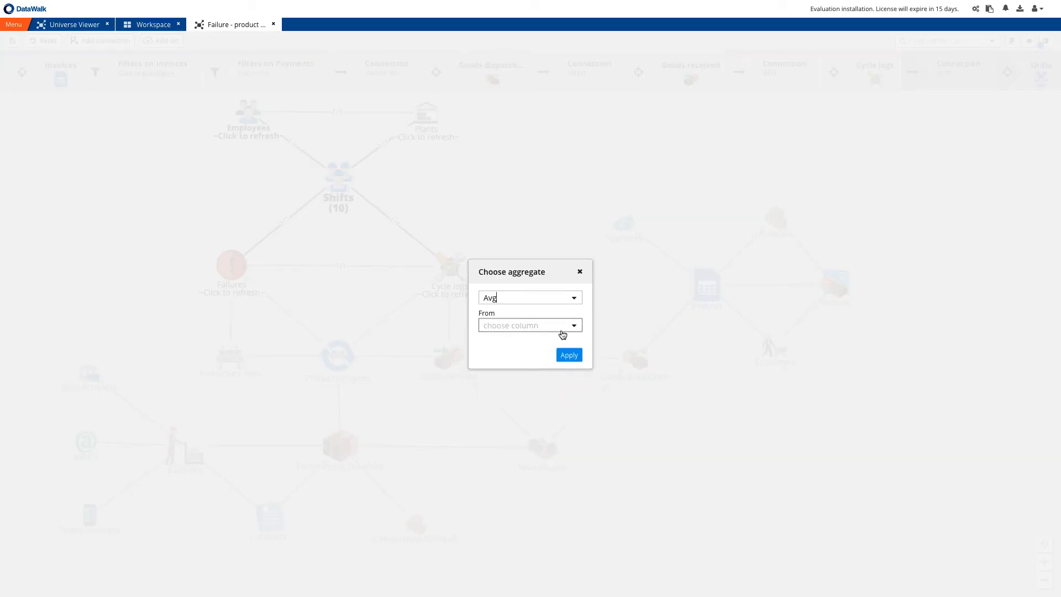
{"action": "left_click", "coordinate": [569, 326]}
{"action": "left_click", "coordinate": [551, 372]}
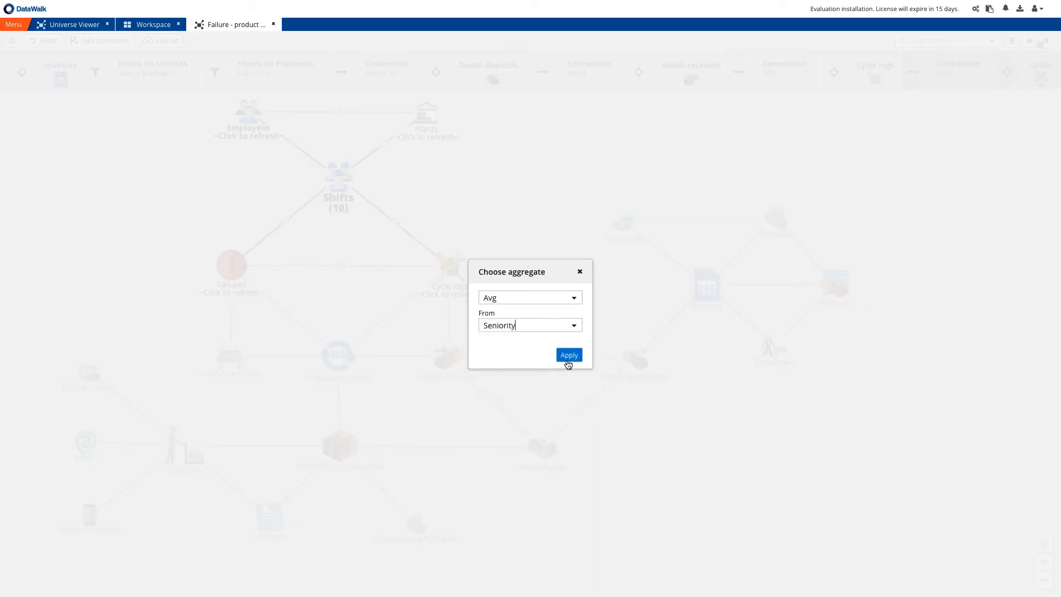
{"action": "left_click", "coordinate": [568, 355]}
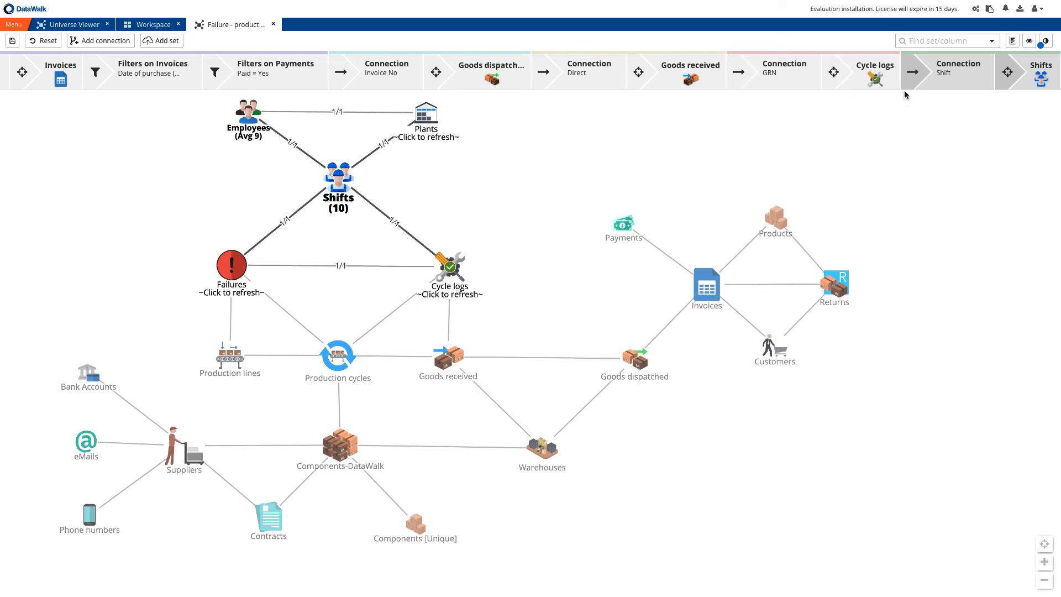
- Go back to Cycle logs in the path and continue through Production cycles to make Components-DataWalk the main set
{"action": "left_click", "coordinate": [876, 77]}
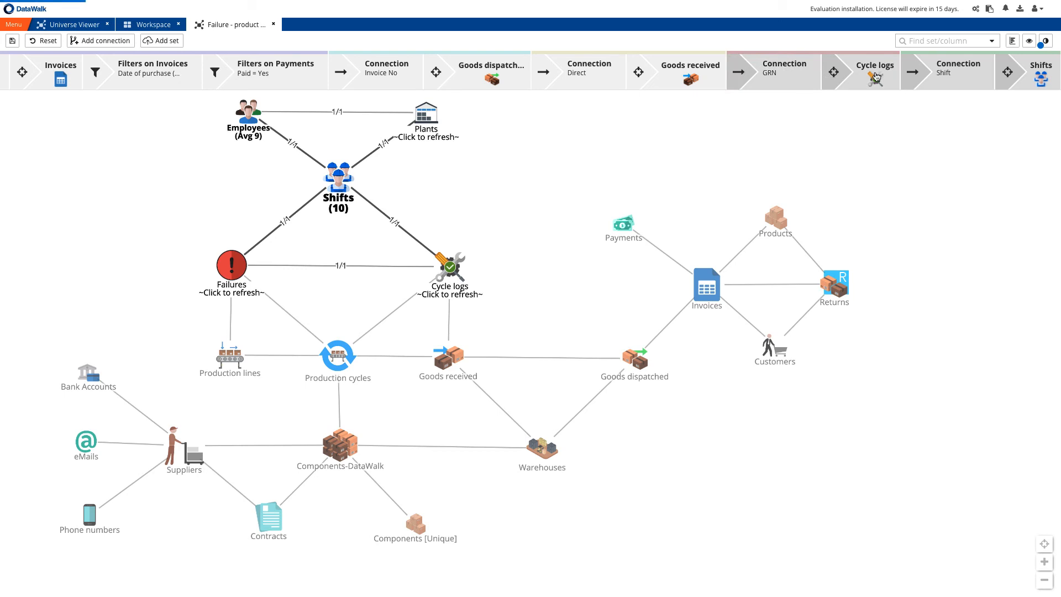
{"action": "left_click", "coordinate": [336, 358]}
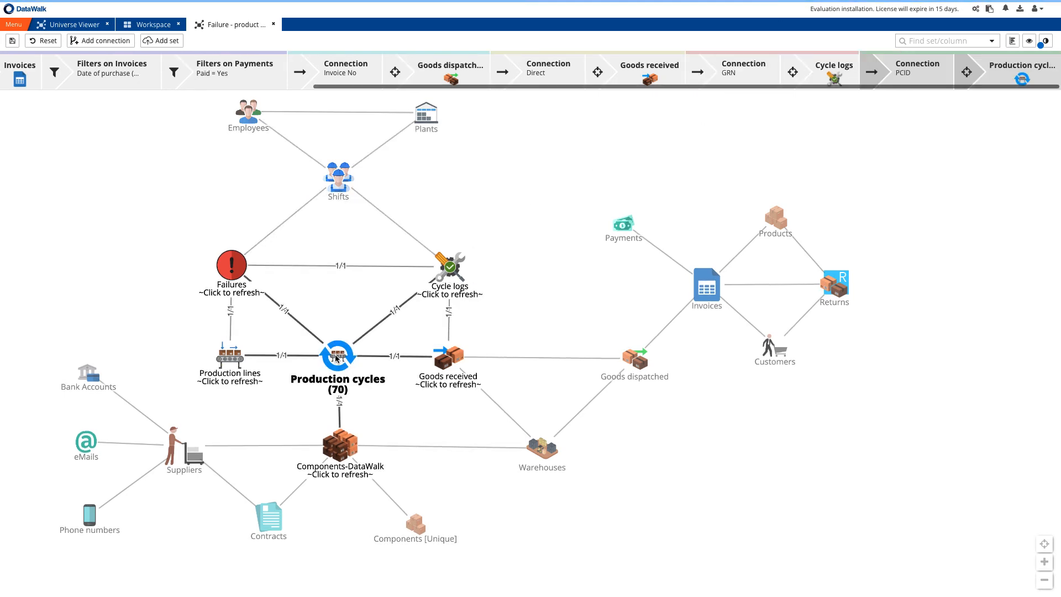
{"action": "left_click", "coordinate": [348, 445]}
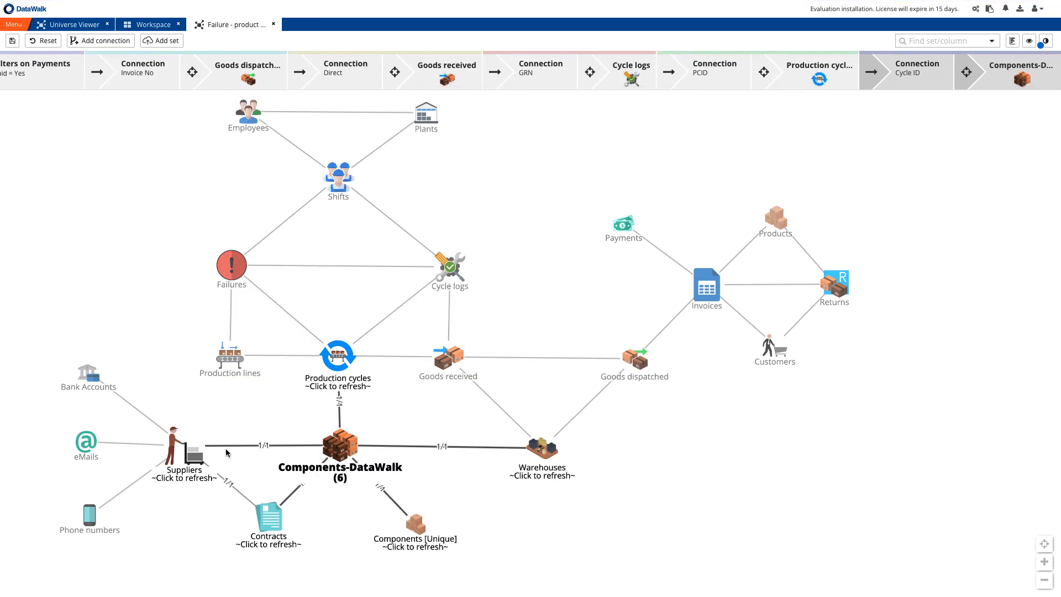
- Refresh the connected Suppliers and Contracts counts, examine the Contracts record in a table view, and close that table
{"action": "left_click", "coordinate": [187, 450]}
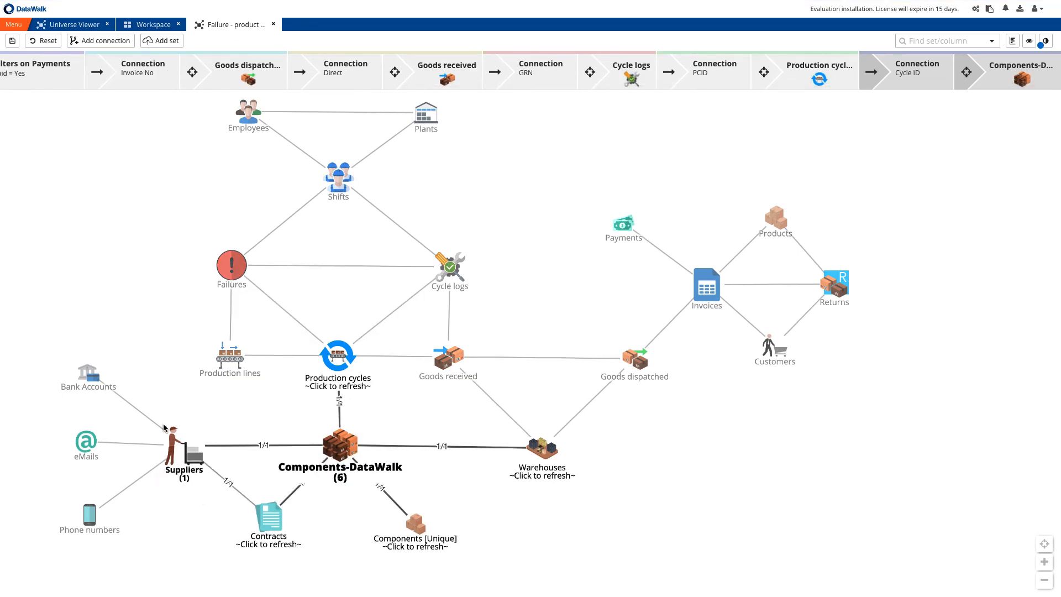
{"action": "left_click", "coordinate": [276, 522]}
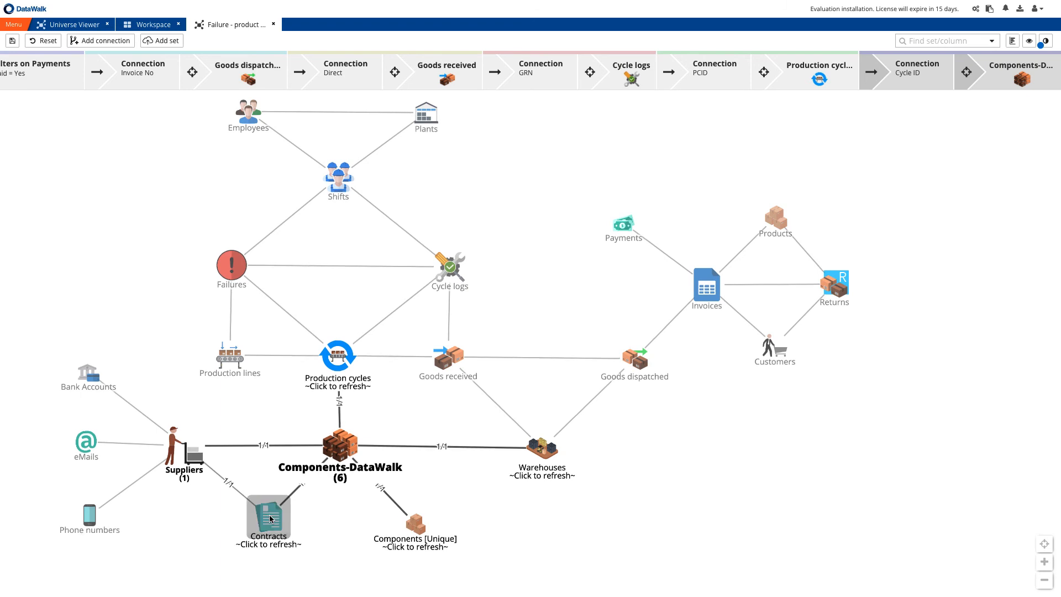
{"action": "right_click", "coordinate": [276, 520]}
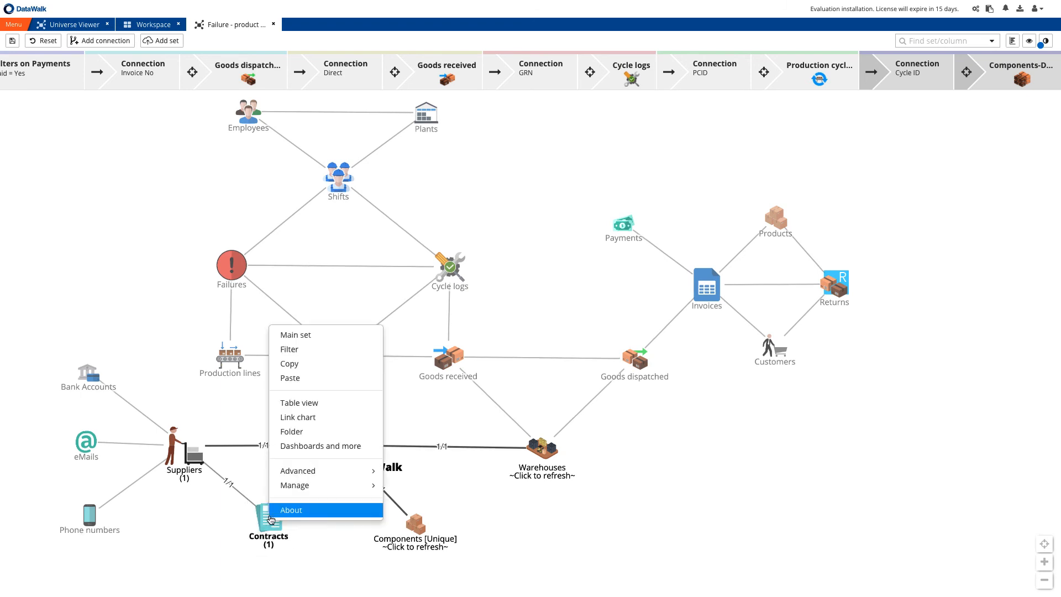
{"action": "left_click", "coordinate": [291, 403]}
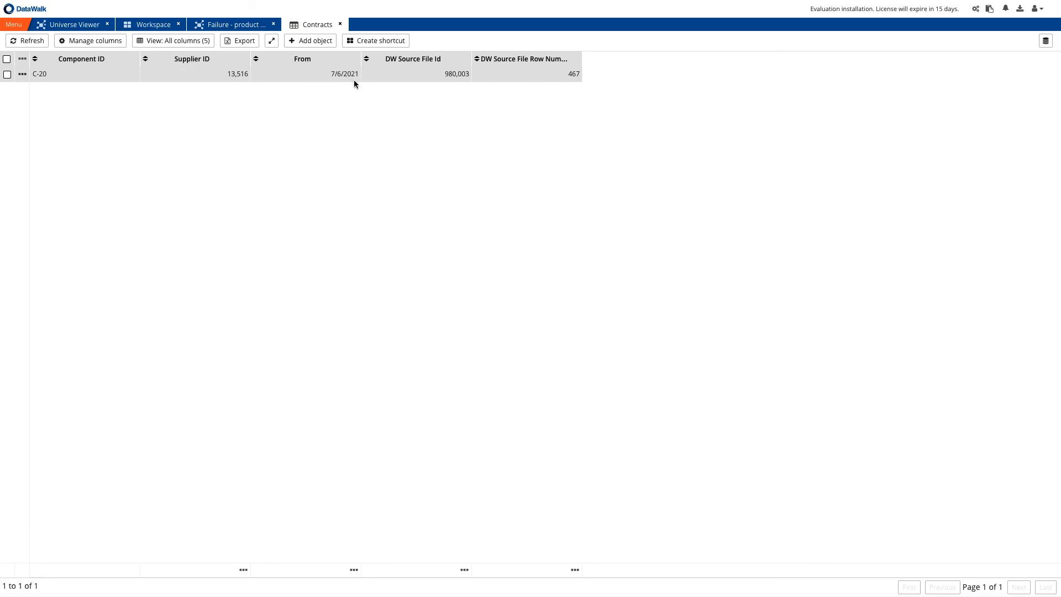
{"action": "left_click", "coordinate": [341, 26]}
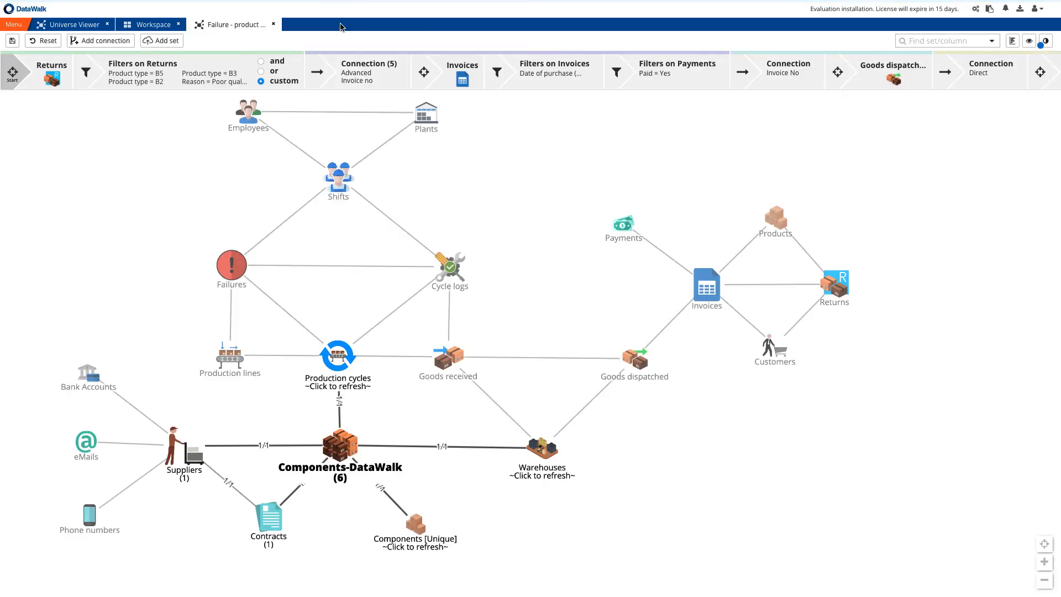
- Save the current analysis under the name "supplier and materials to audit" in the Analyses category
{"action": "left_click", "coordinate": [12, 41]}
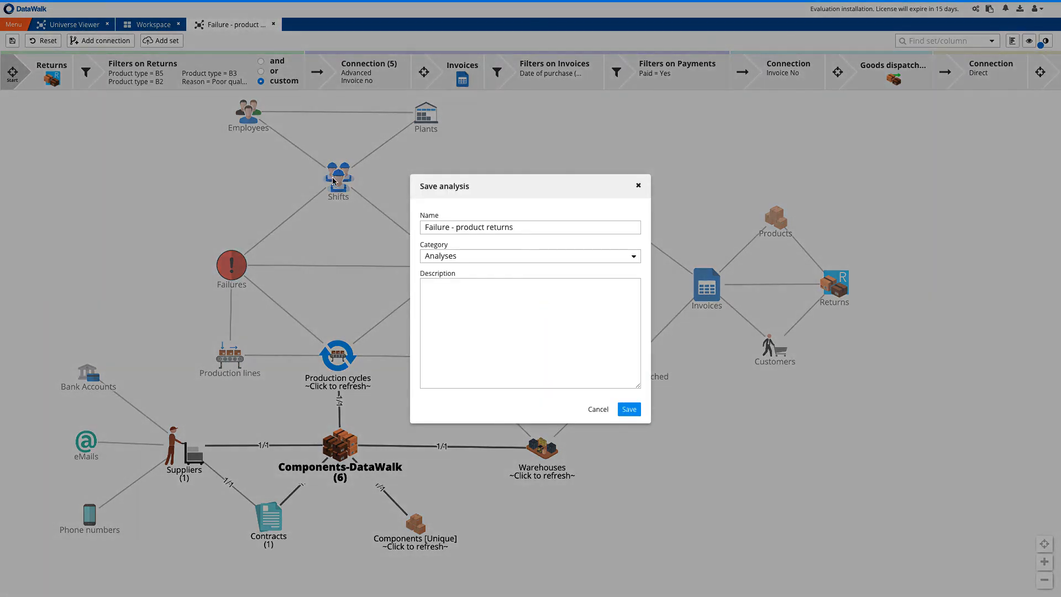
{"action": "left_click_drag", "start_coordinate": [521, 232], "coordinate": [400, 236]}
{"action": "key", "text": "BackSpace"}
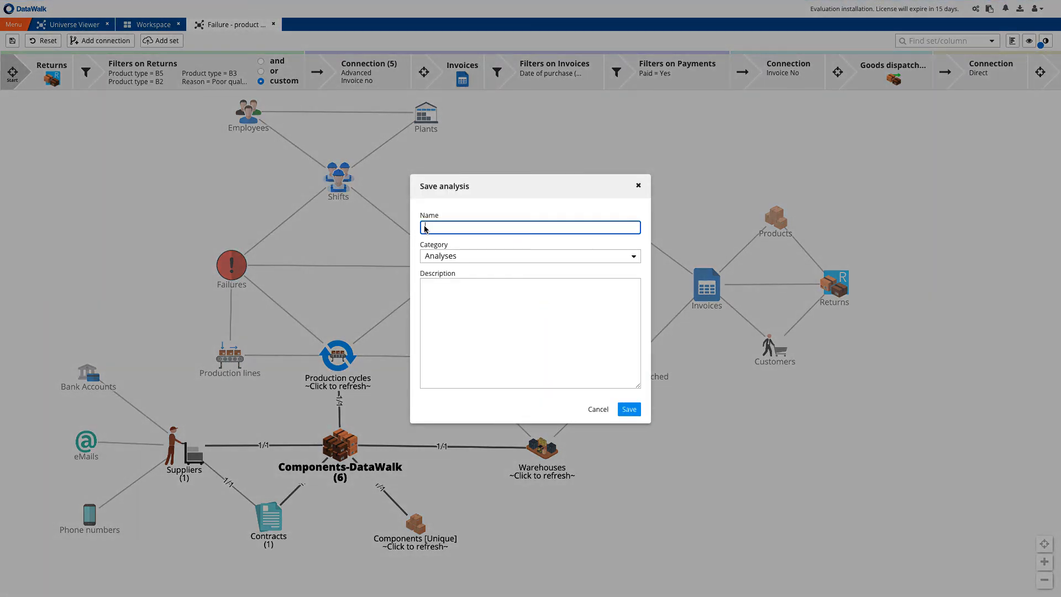
{"action": "type", "text": "Supplier and materials to audit"}
{"action": "left_click", "coordinate": [629, 409]}
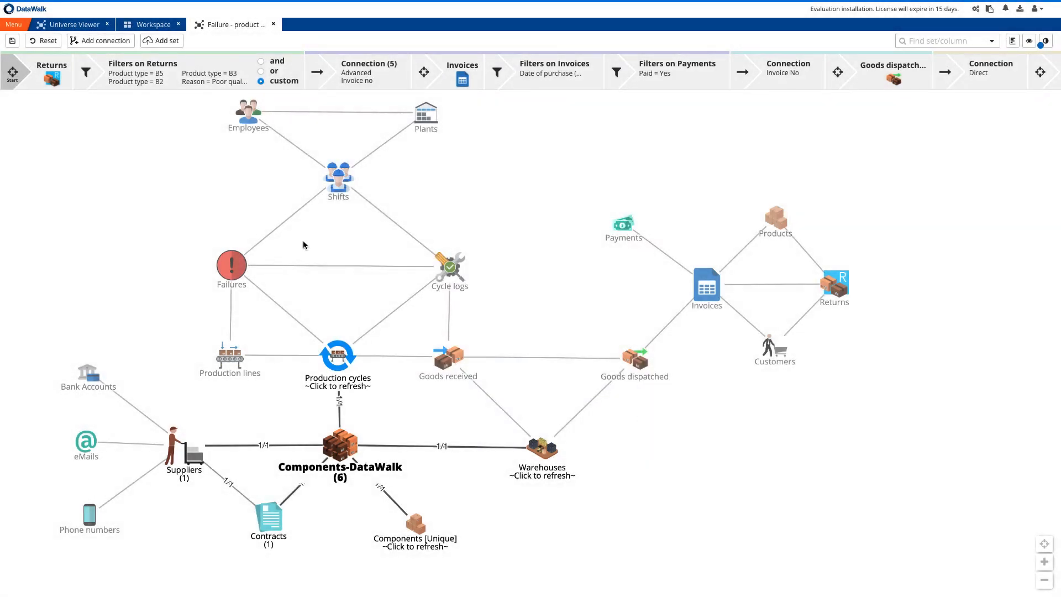
- Refresh the analyses in the Workspace and open the permissions of the supplier and materials to audit analysis
{"action": "left_click", "coordinate": [153, 26]}
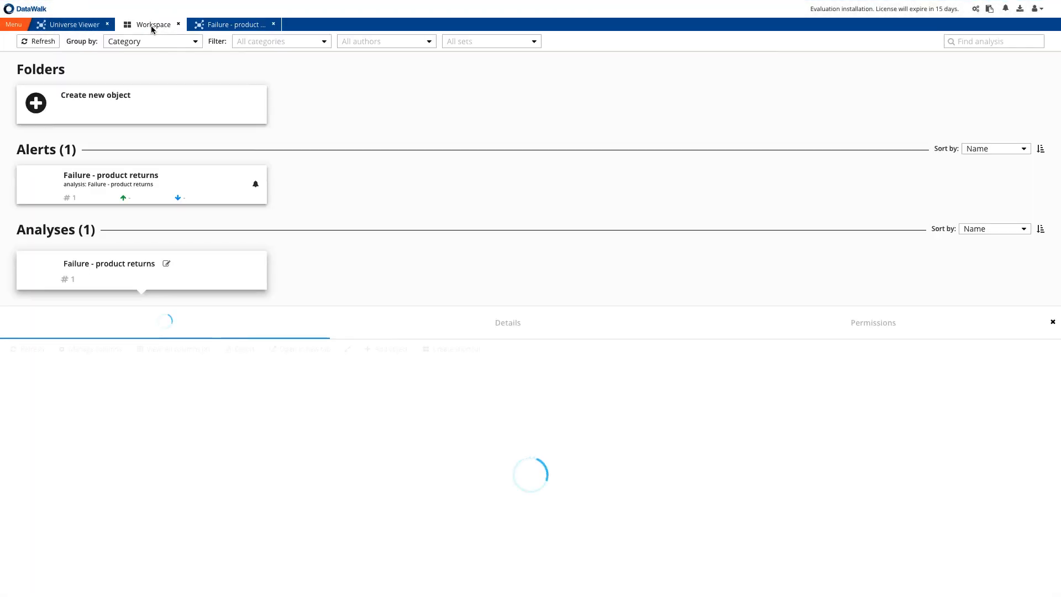
{"action": "left_click", "coordinate": [41, 41]}
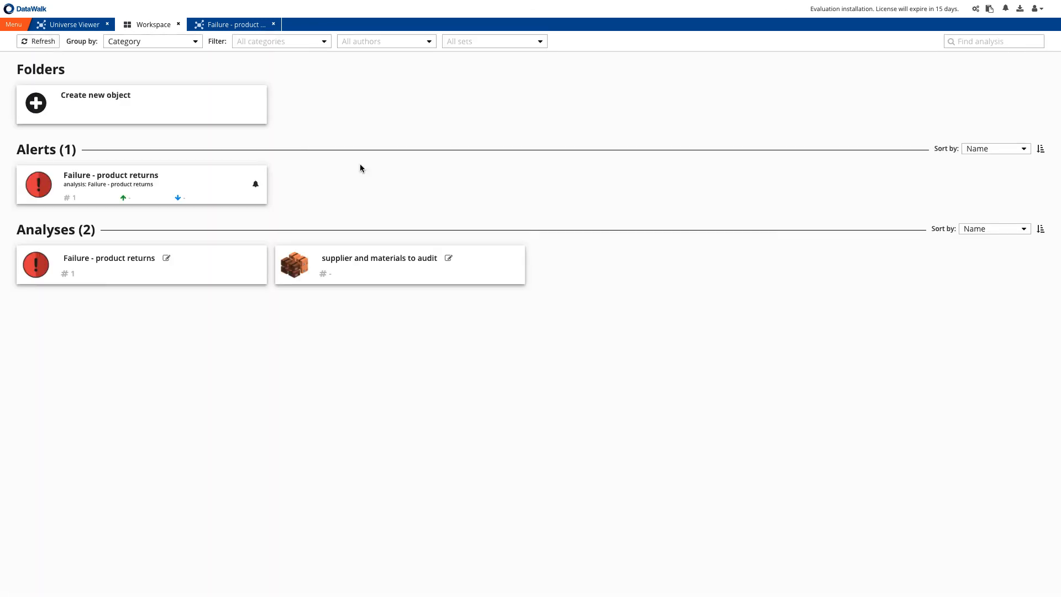
{"action": "left_click", "coordinate": [490, 265]}
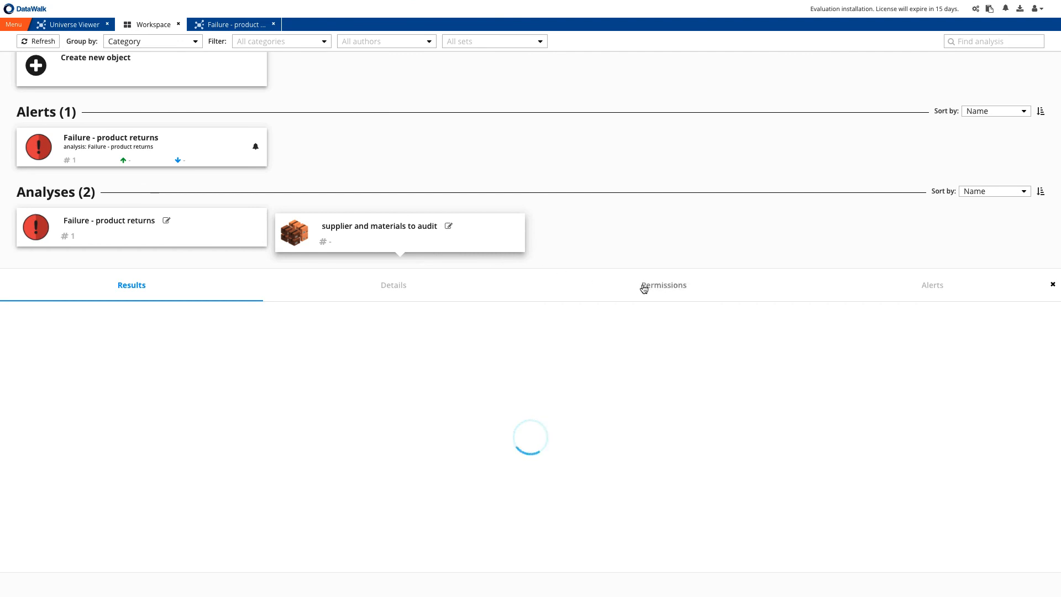
{"action": "left_click", "coordinate": [649, 287]}
- Add access for the user demo1, grant Read, Execute, Delete and Manage permissions, and apply the changes
{"action": "left_click", "coordinate": [92, 362]}
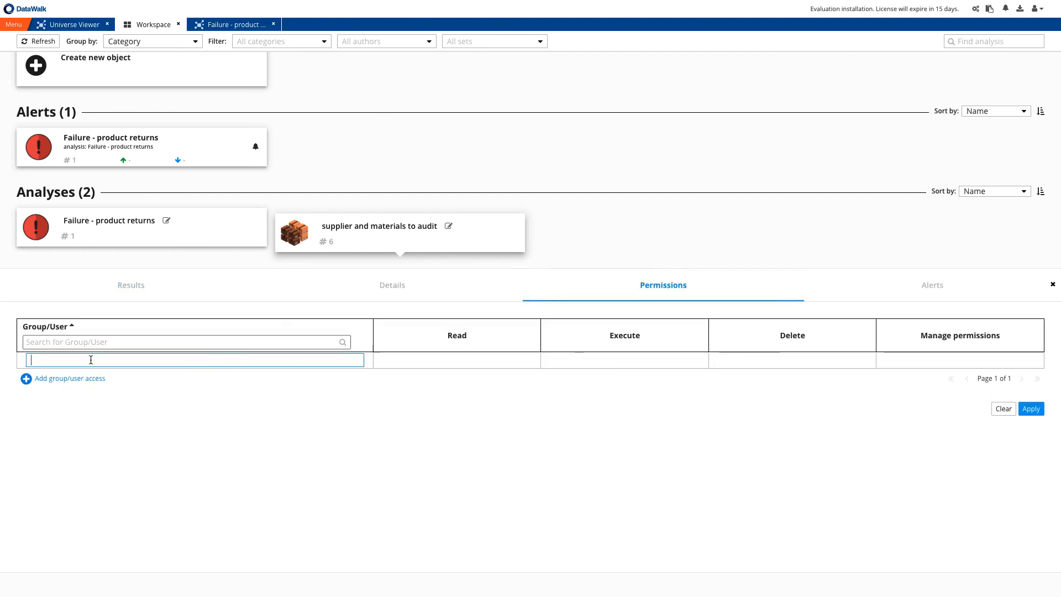
{"action": "type", "text": "de"}
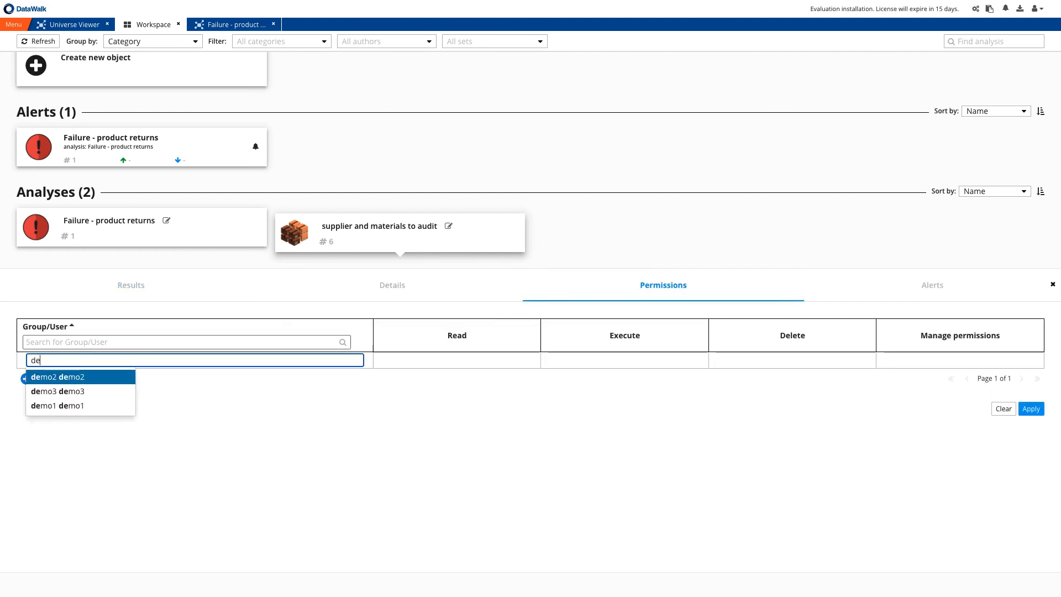
{"action": "left_click", "coordinate": [85, 405]}
{"action": "left_click", "coordinate": [455, 366]}
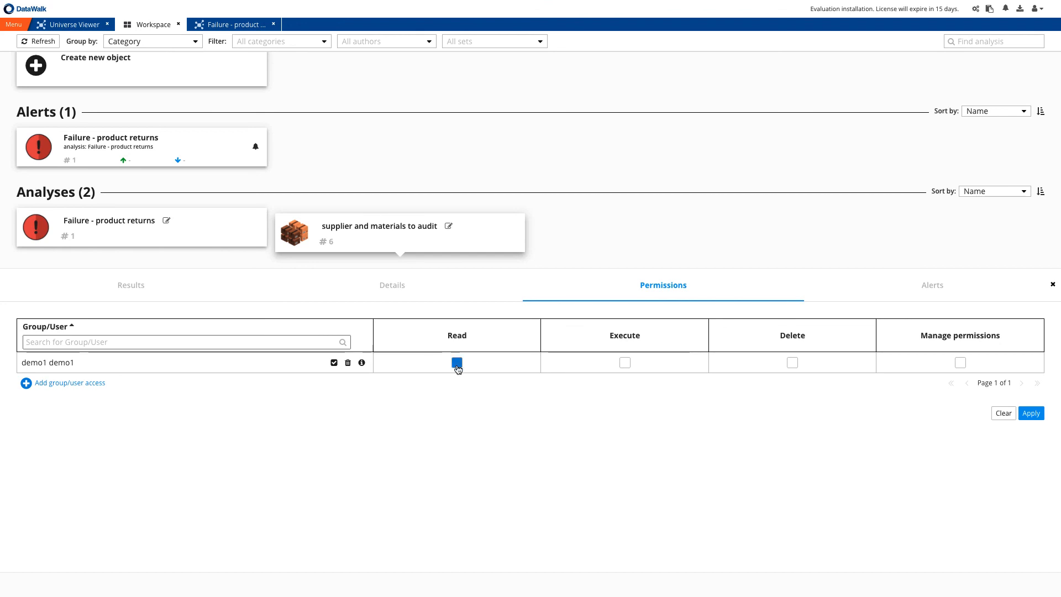
{"action": "left_click", "coordinate": [624, 363]}
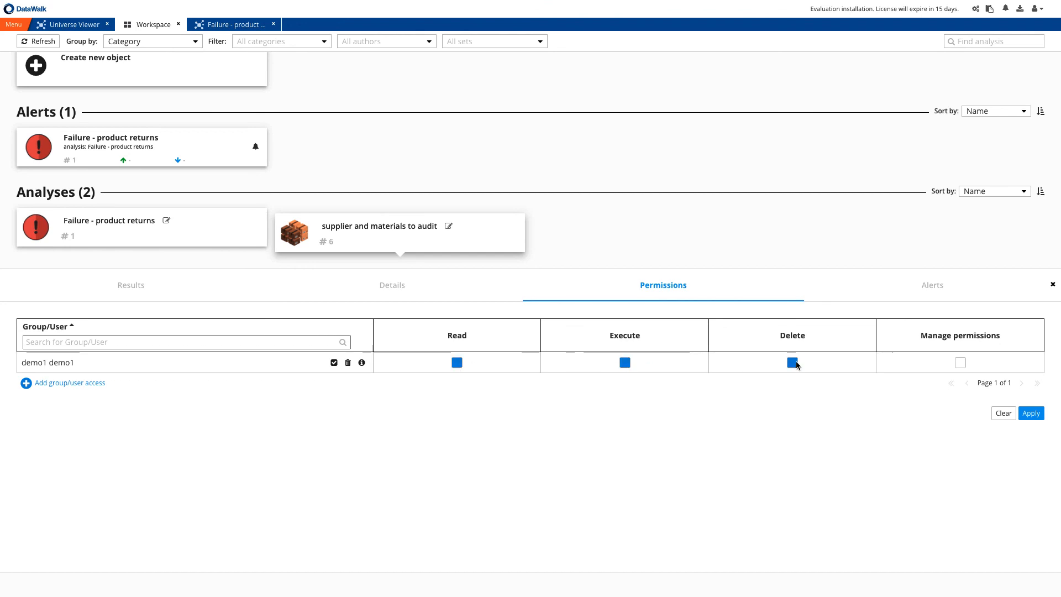
{"action": "left_click", "coordinate": [960, 363]}
{"action": "left_click", "coordinate": [1031, 414]}
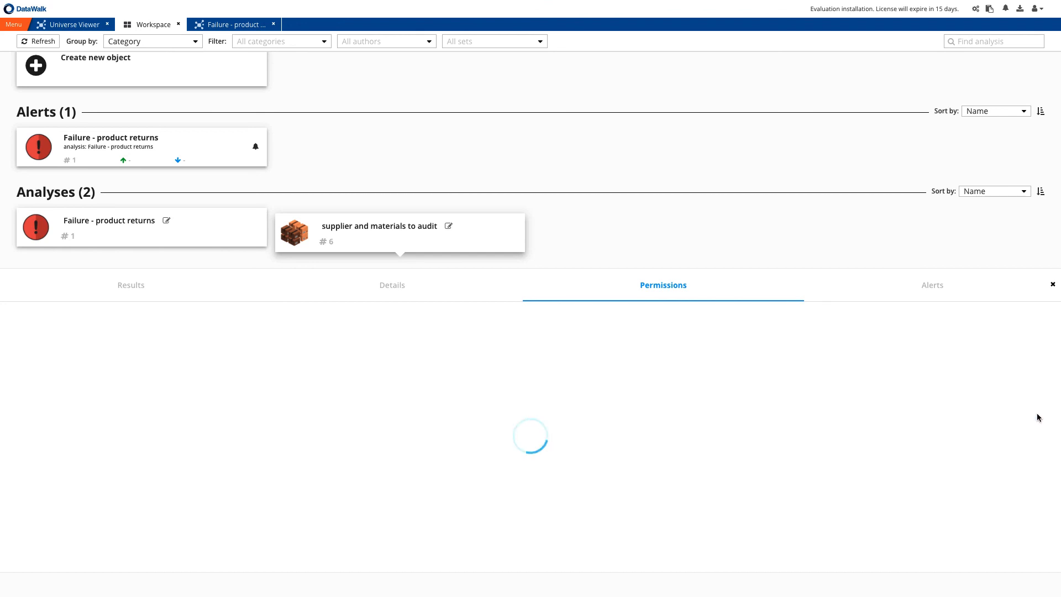